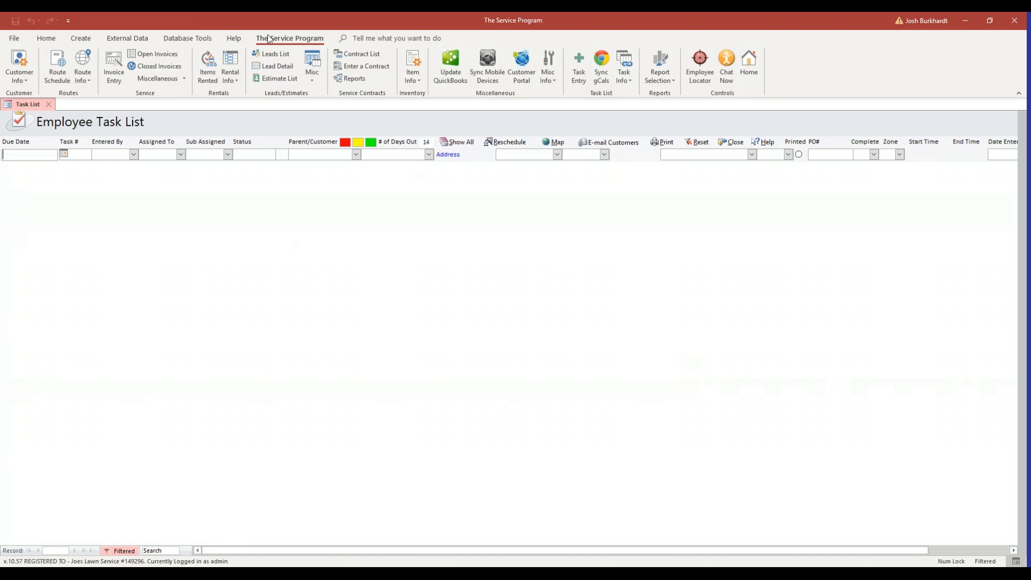
Start a new rental transaction (order 9) and choose the customer by typing their name
left_click(238, 82)
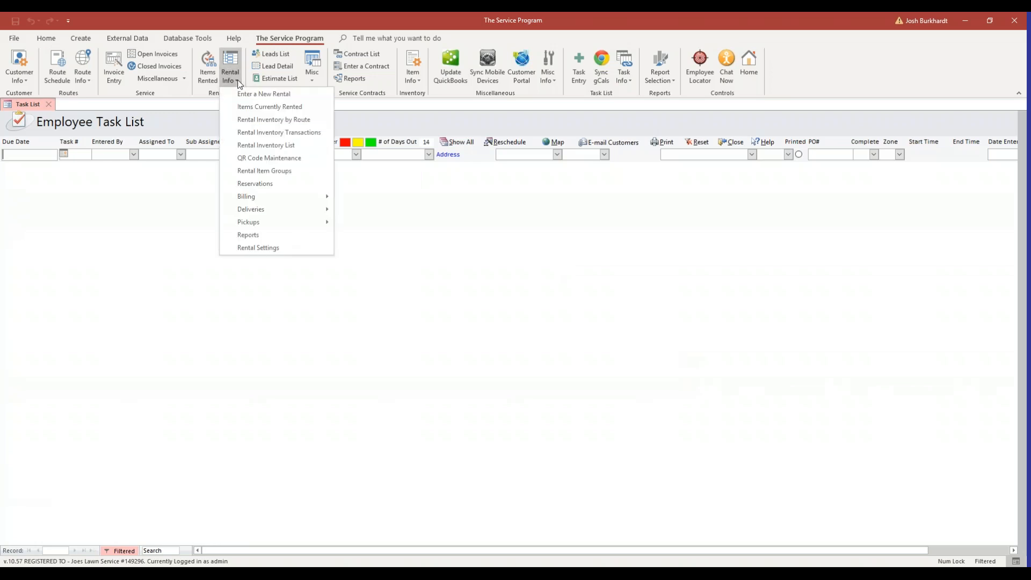
left_click(265, 94)
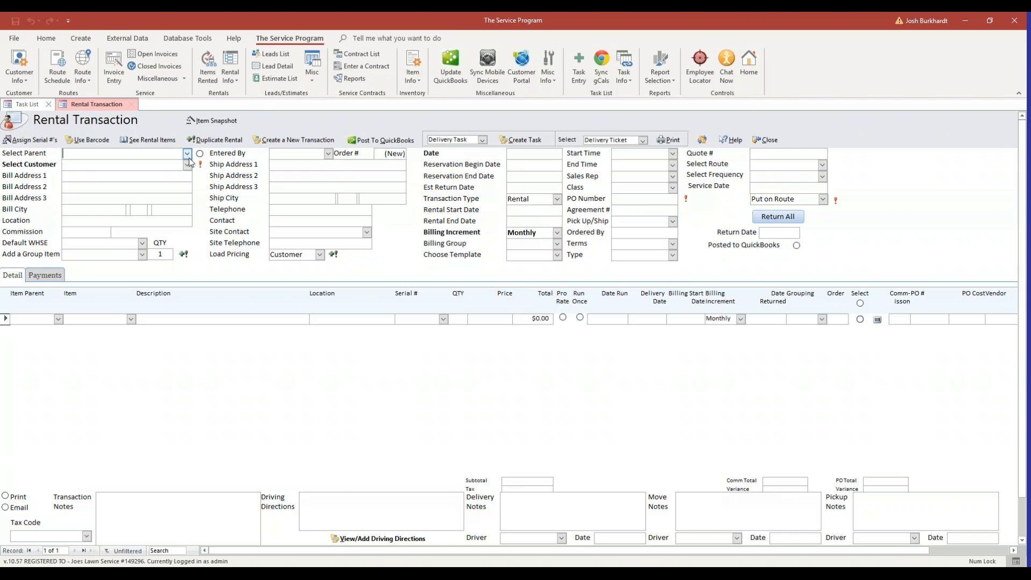
left_click(187, 164)
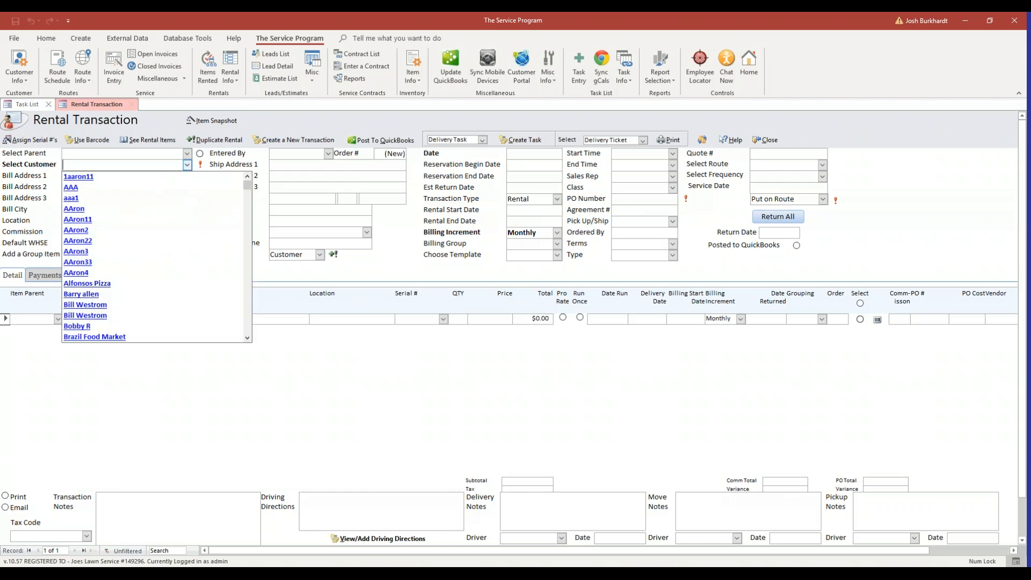
type("John Doe")
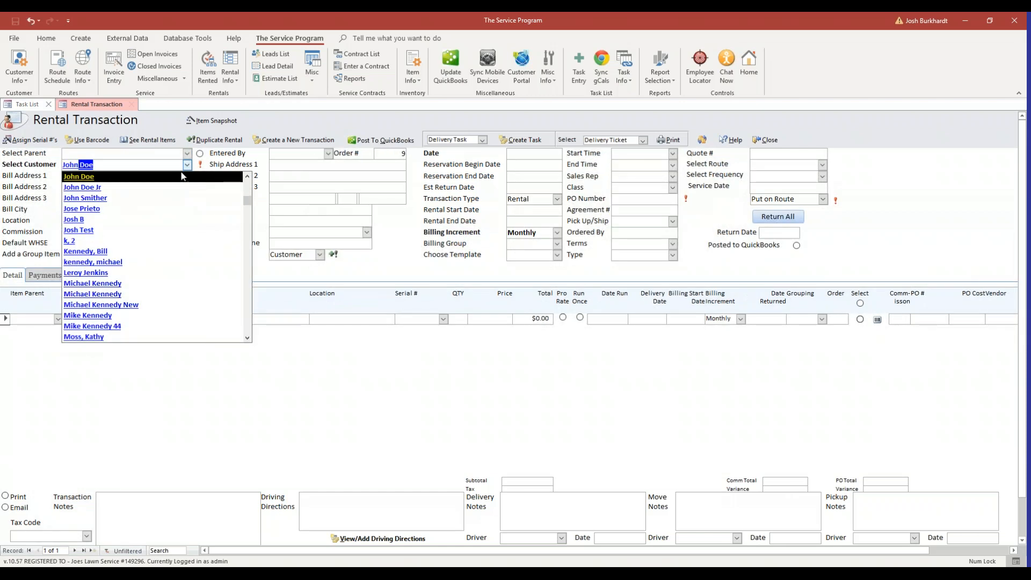
key("Return")
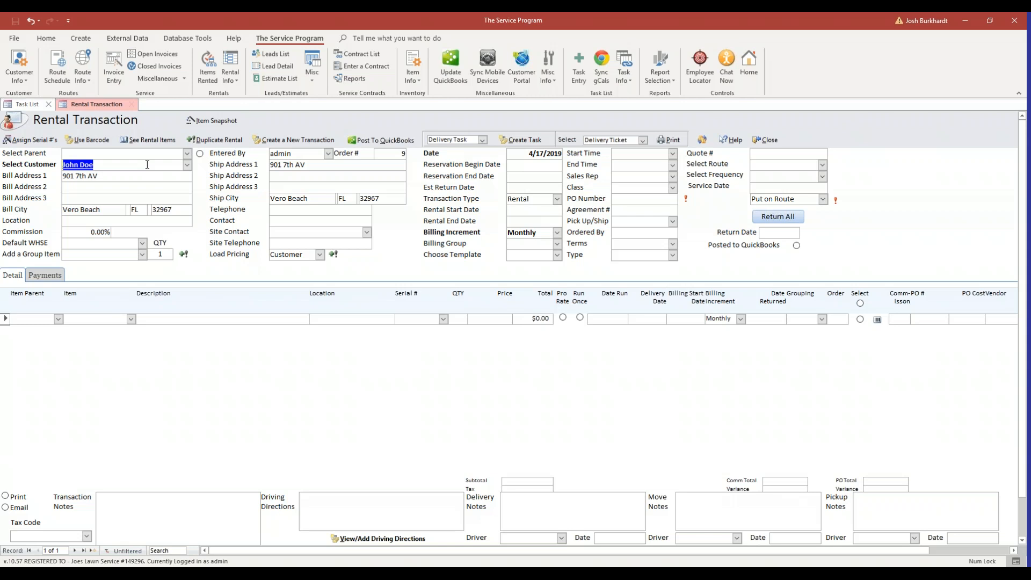
Add two Portable Toilet Rental lines at $100.00 monthly each
left_click(128, 177)
left_click(327, 173)
left_click(131, 319)
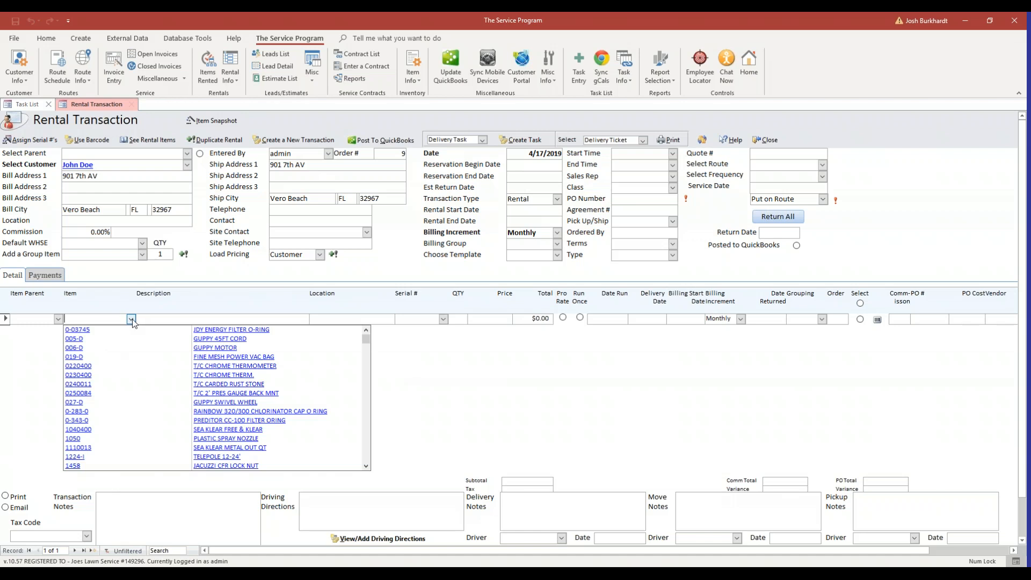
type("portable Toilet Renta")
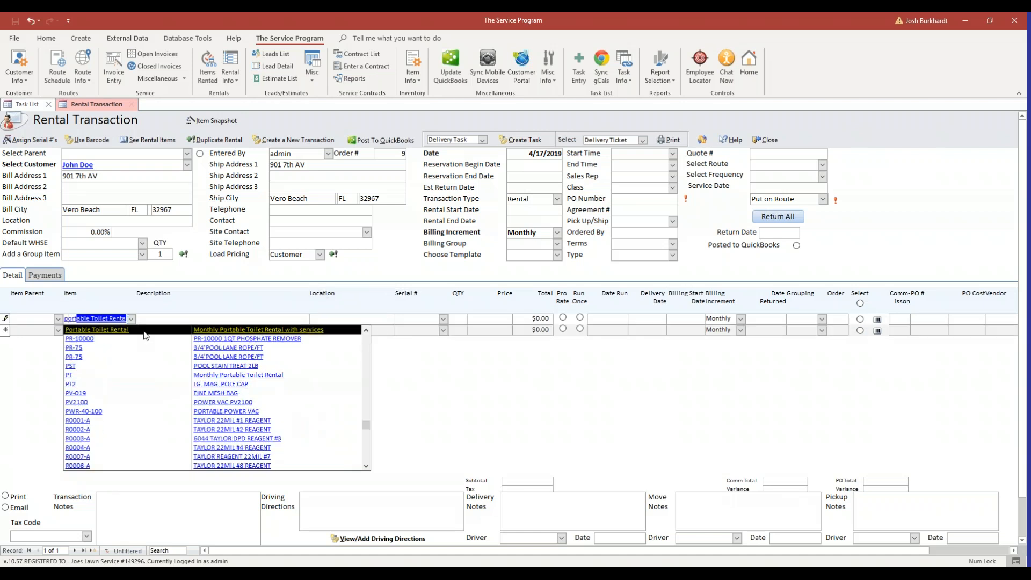
key("Return")
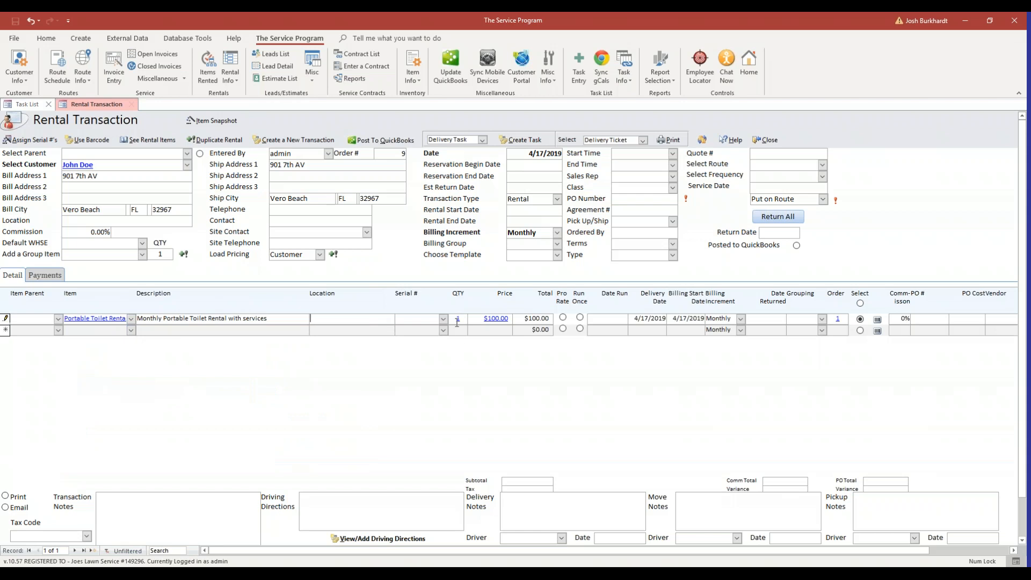
left_click(130, 330)
type("portable Toilet Renta")
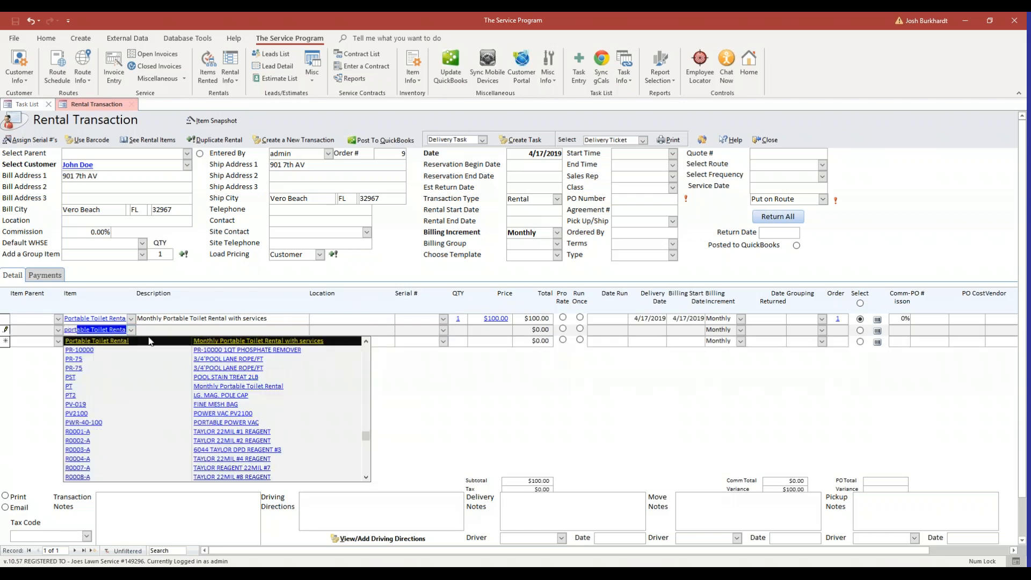
key("Tab")
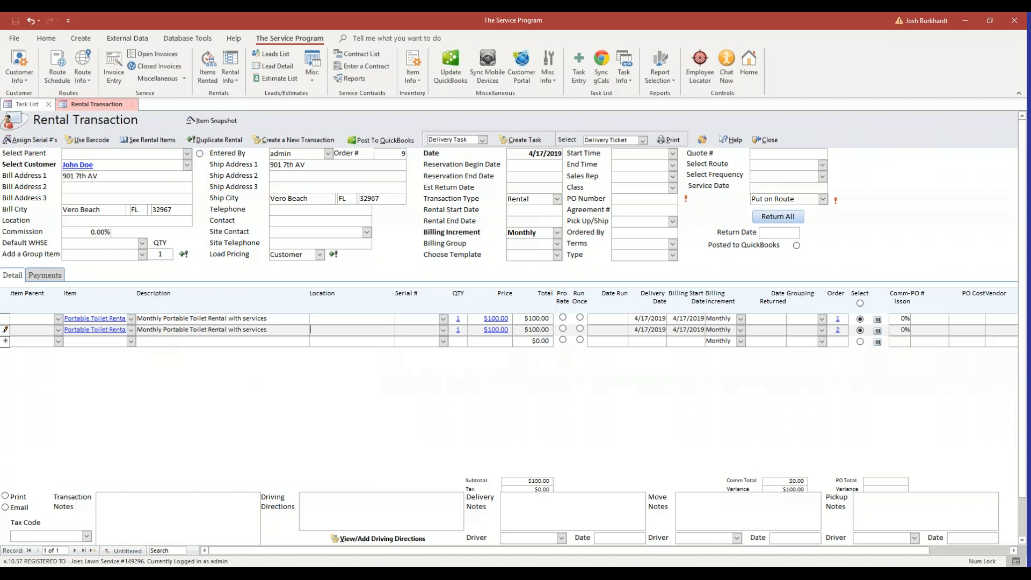
Add a Delivery/Set Up line as the third item
left_click(133, 343)
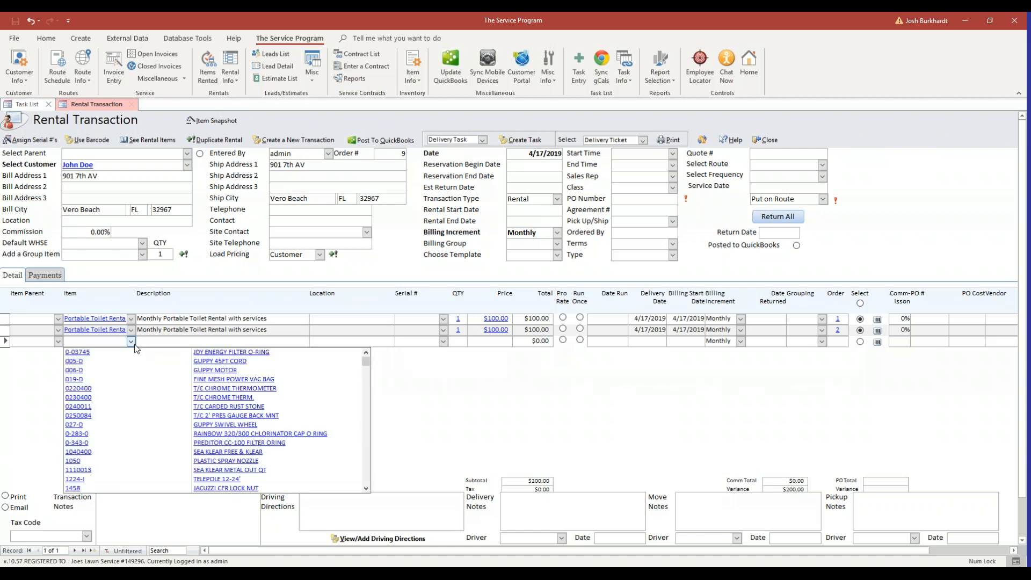
type("delivery/Set Up")
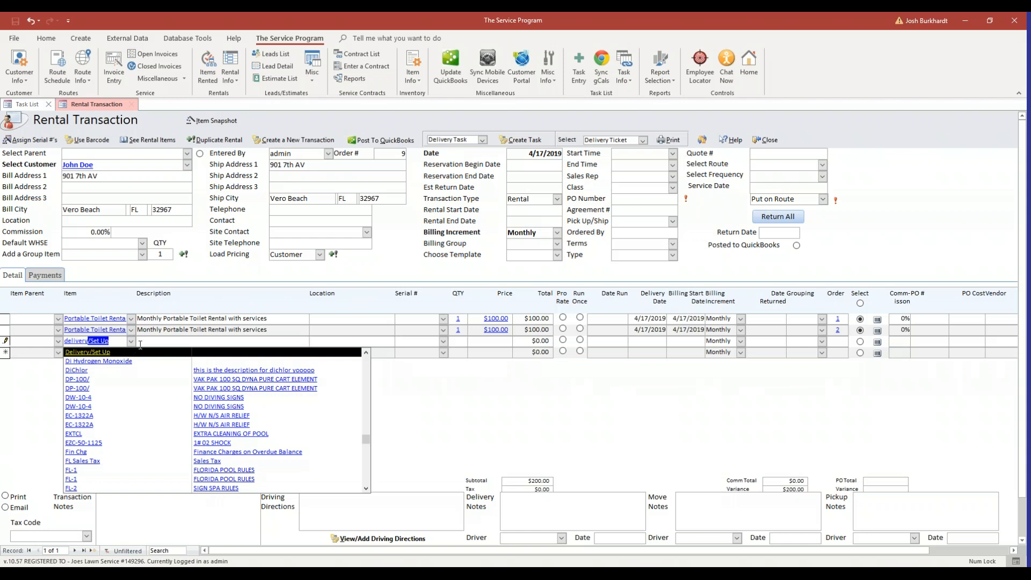
key("Return")
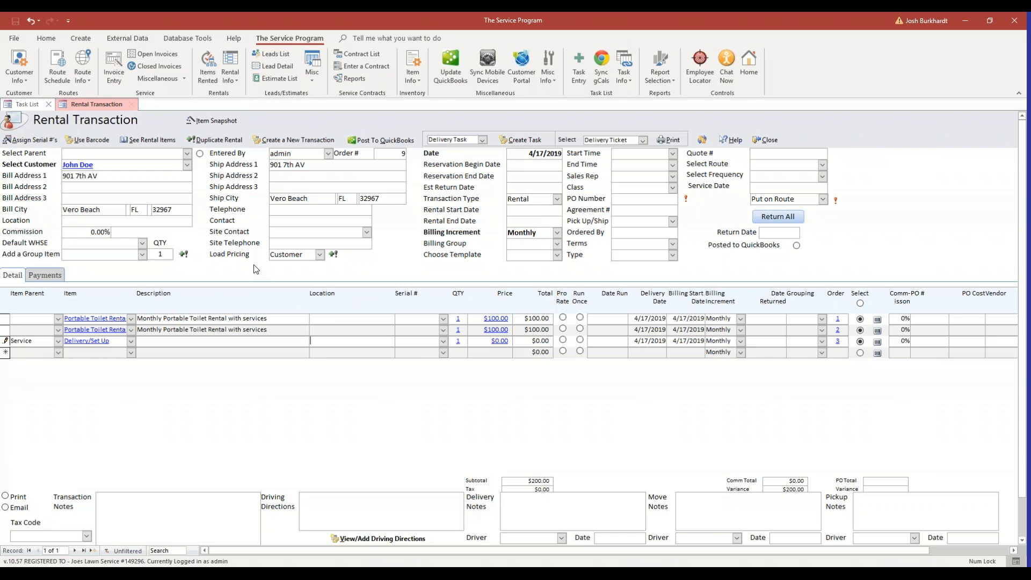
Give the two toilet rental lines serial numbers 1013 and 1022
left_click(238, 322)
left_click(414, 321)
left_click(443, 319)
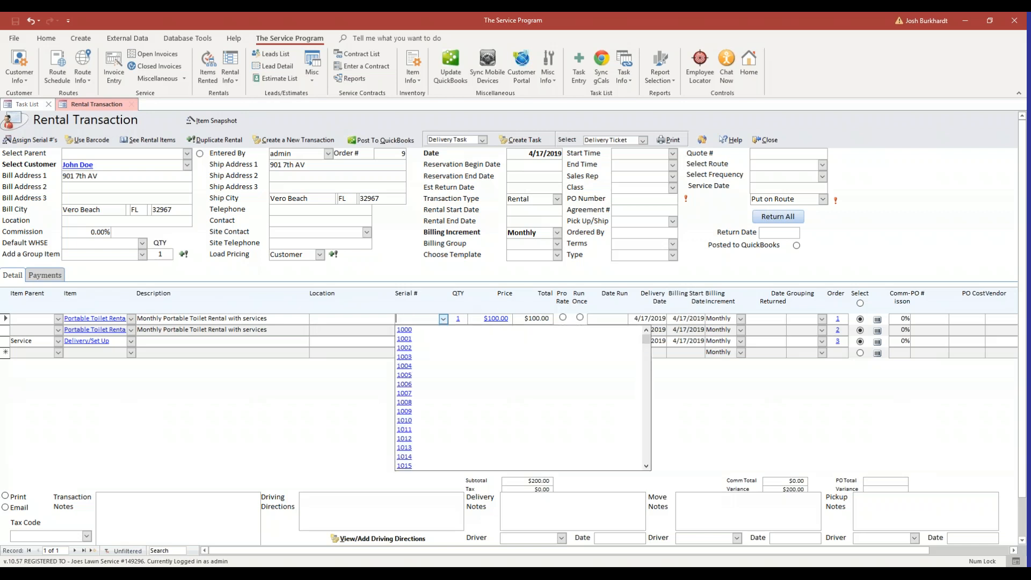
left_click(454, 402)
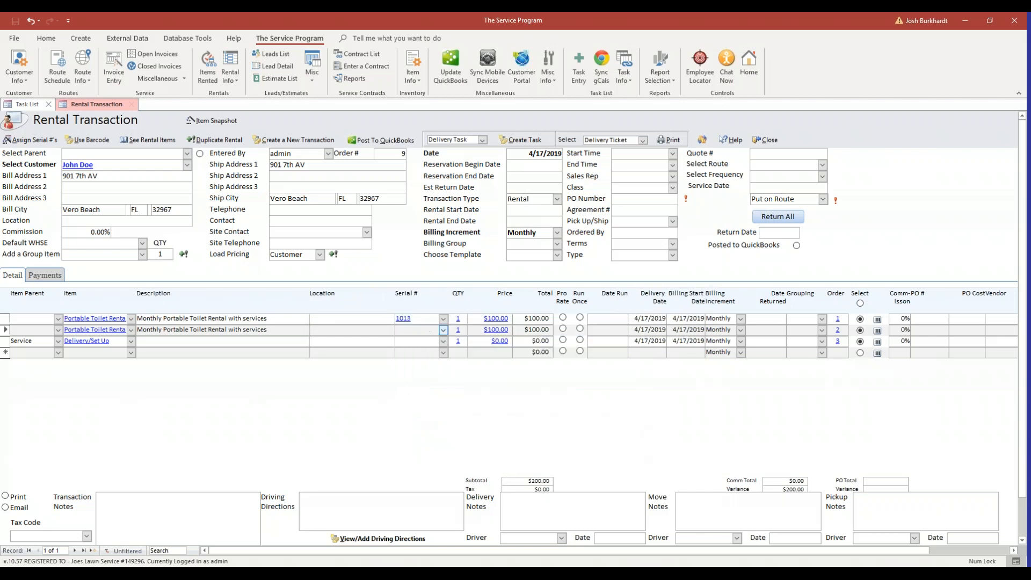
left_click(443, 329)
scroll(425, 424, "down", 3)
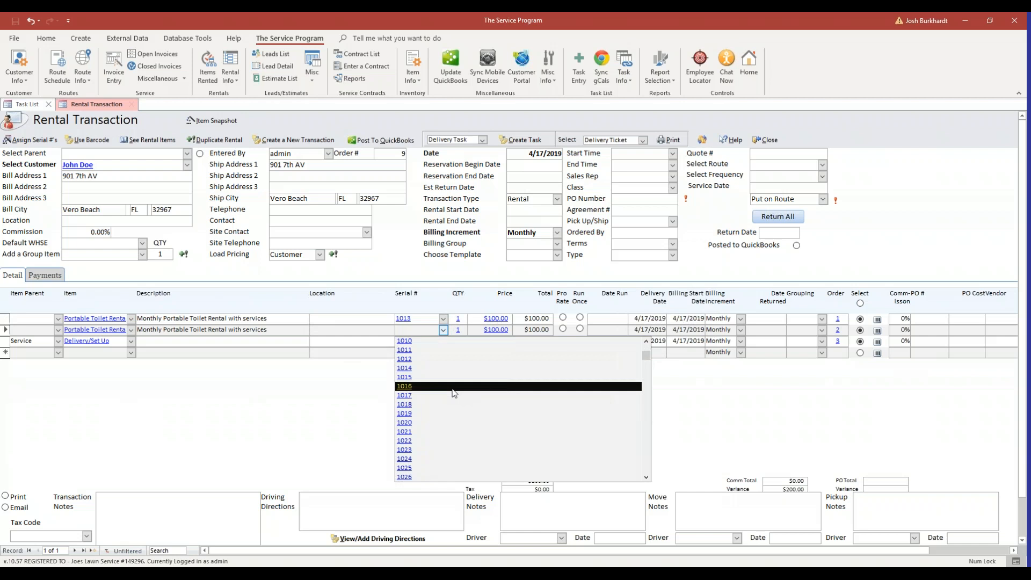
left_click(421, 443)
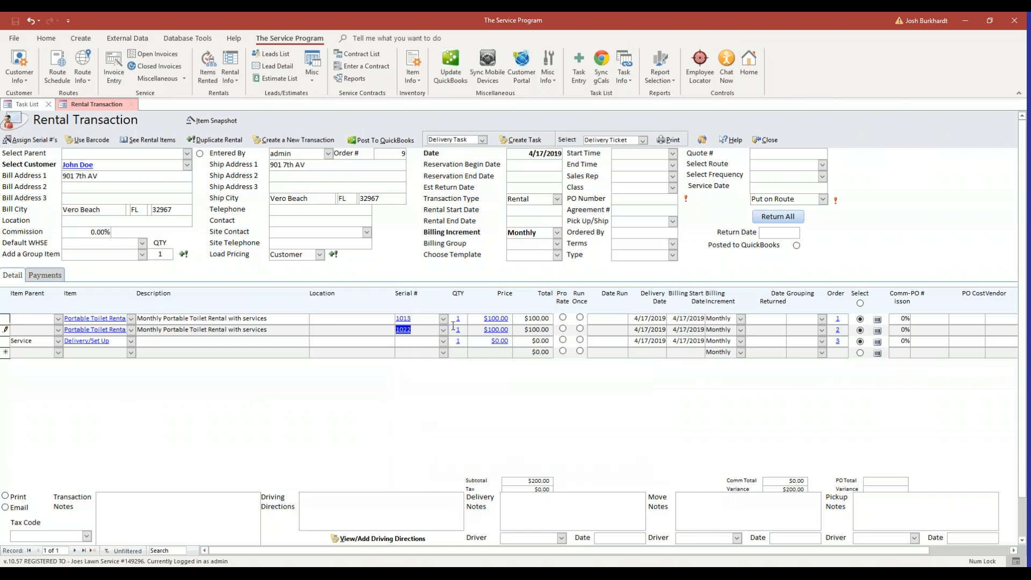
left_click(474, 320)
Price the Delivery/Set Up line at $50.00 and set it to Run Once
left_click(510, 341)
double_click(505, 342)
type("50")
key("Tab")
left_click(581, 341)
left_click(580, 341)
Set both toilet rental lines' delivery dates to May 1, 2019
left_click(639, 318)
left_click(673, 318)
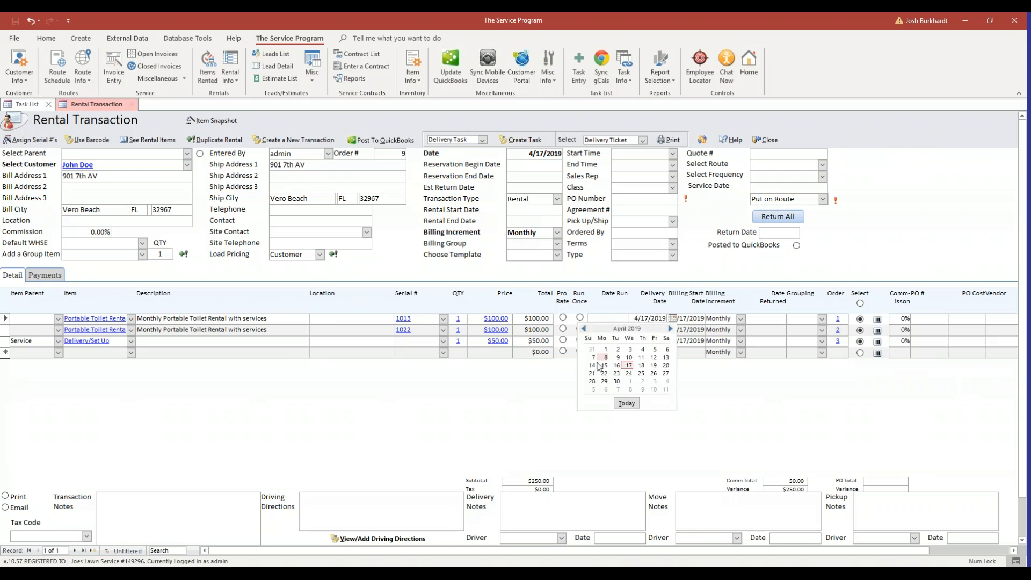
left_click(671, 328)
left_click(632, 350)
left_click(671, 329)
left_click(673, 329)
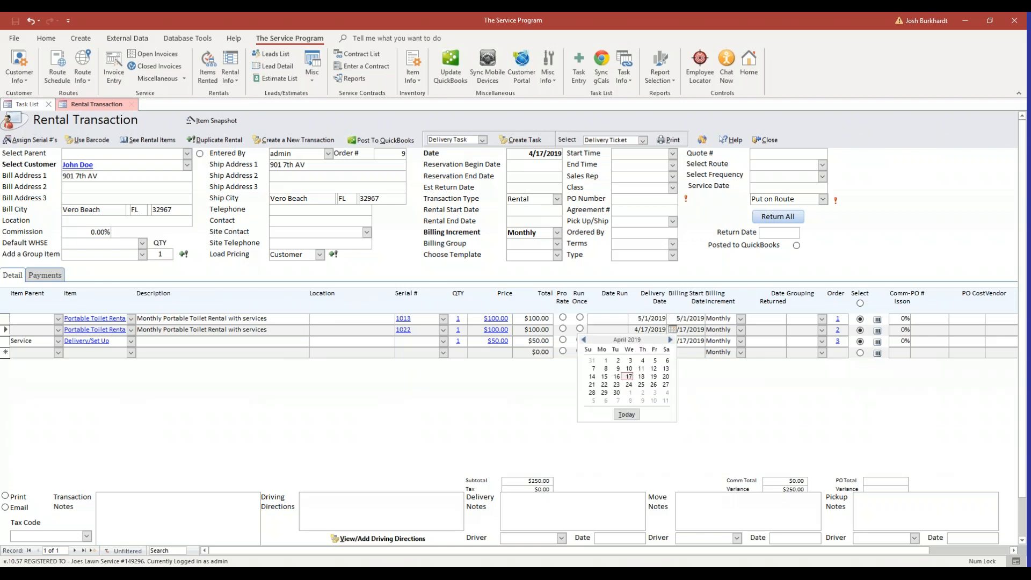
left_click(671, 340)
left_click(630, 361)
Set the Delivery/Set Up line's date to May 1, 2019 as well
left_click(672, 340)
left_click(673, 341)
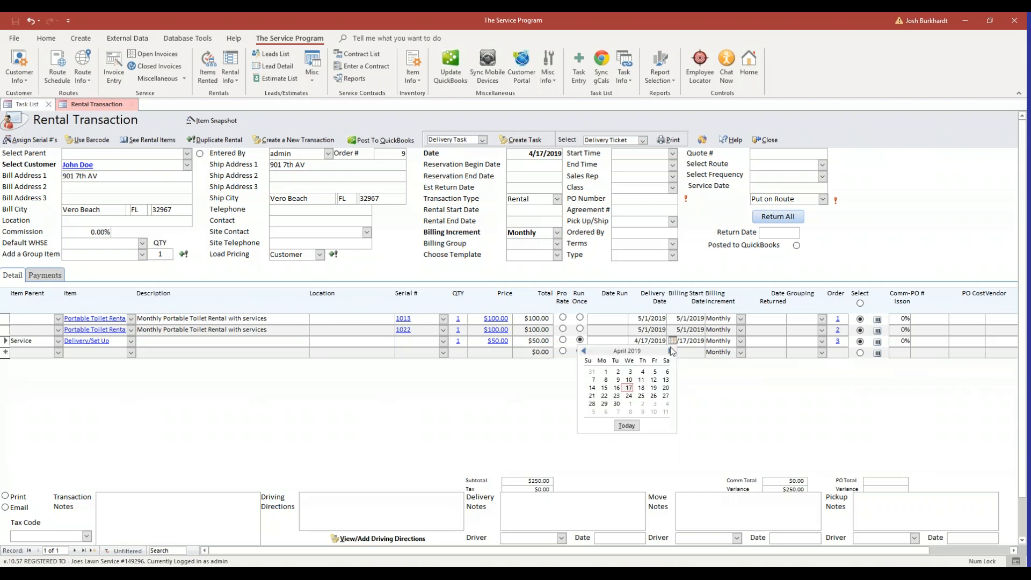
left_click(670, 350)
left_click(630, 371)
left_click(698, 329)
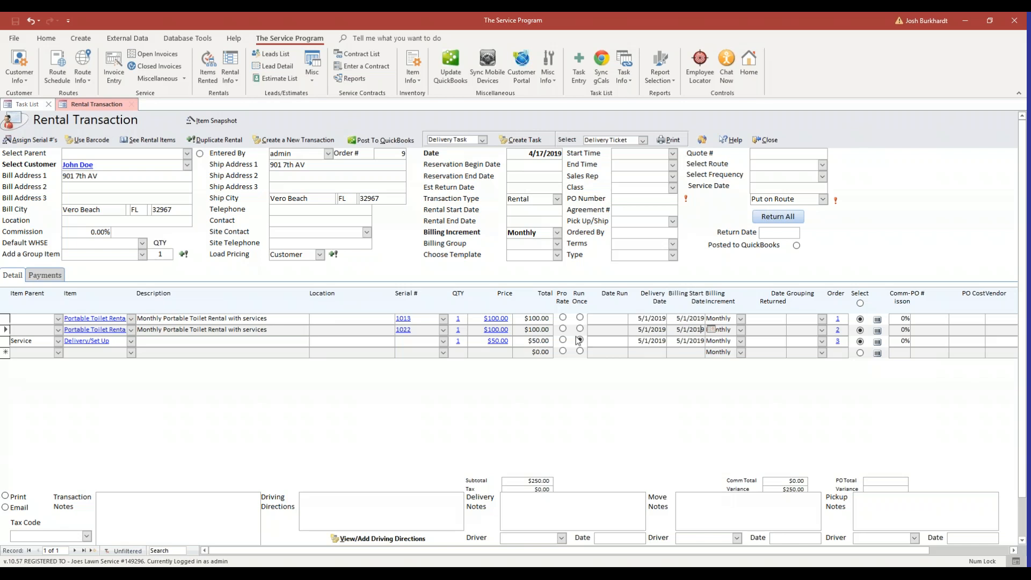
left_click(638, 318)
left_click(684, 320)
left_click(776, 331)
left_click(526, 247)
left_click(698, 319)
Enter billing group 1, add it to the list, and save it as the customer's default
left_click(548, 245)
type("1")
key("Tab")
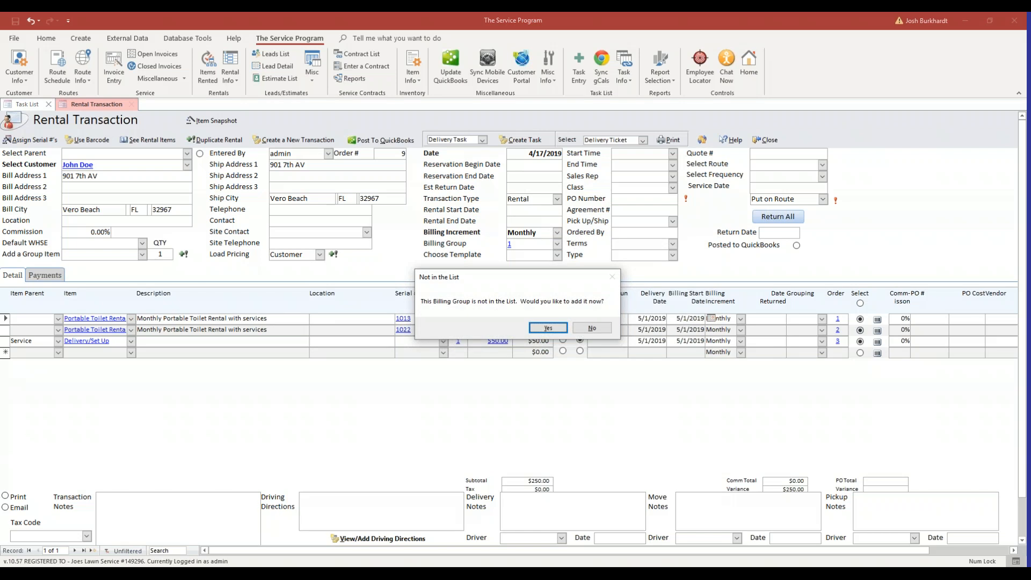
left_click(545, 330)
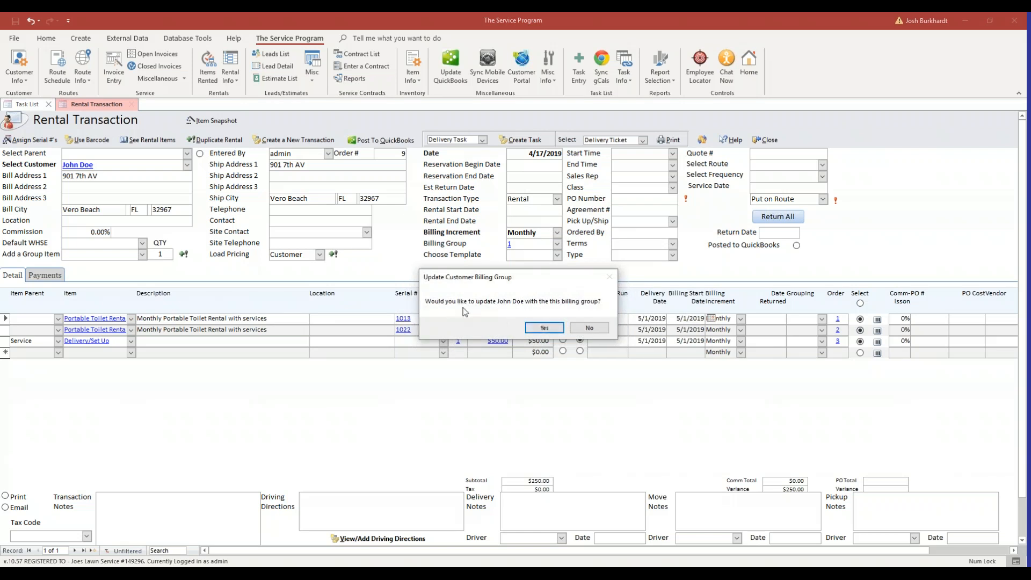
left_click(544, 328)
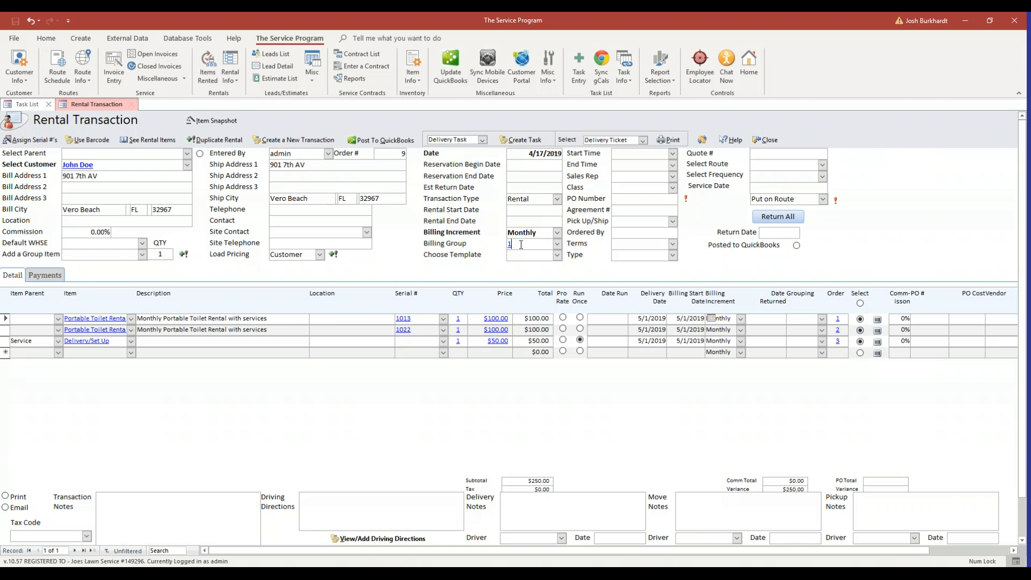
Open Rental Billing Group Maintenance from the rental's Billing Group field
double_click(521, 245)
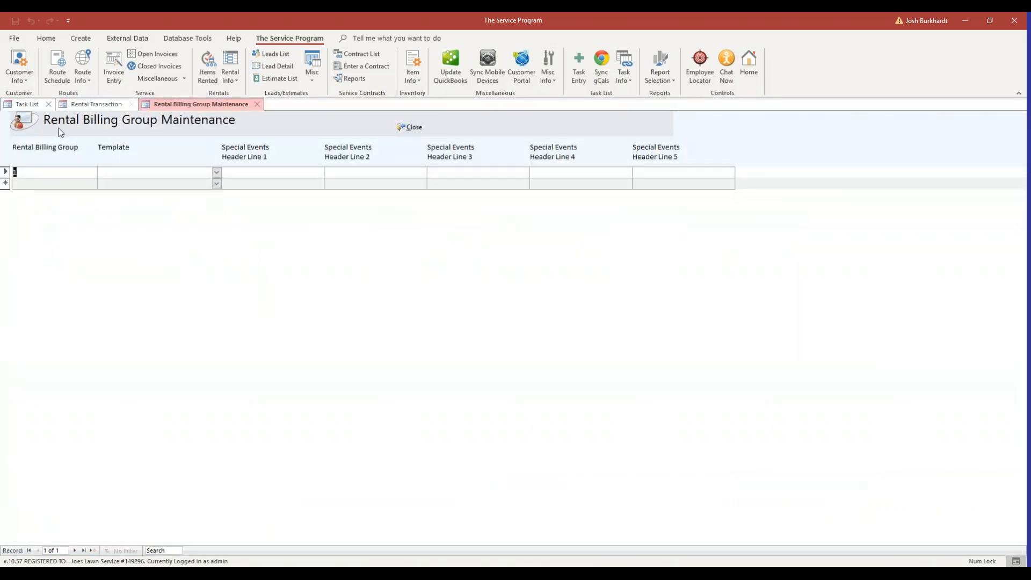
Add rental billing groups 2 through 16 as new rows
left_click(69, 183)
type("2")
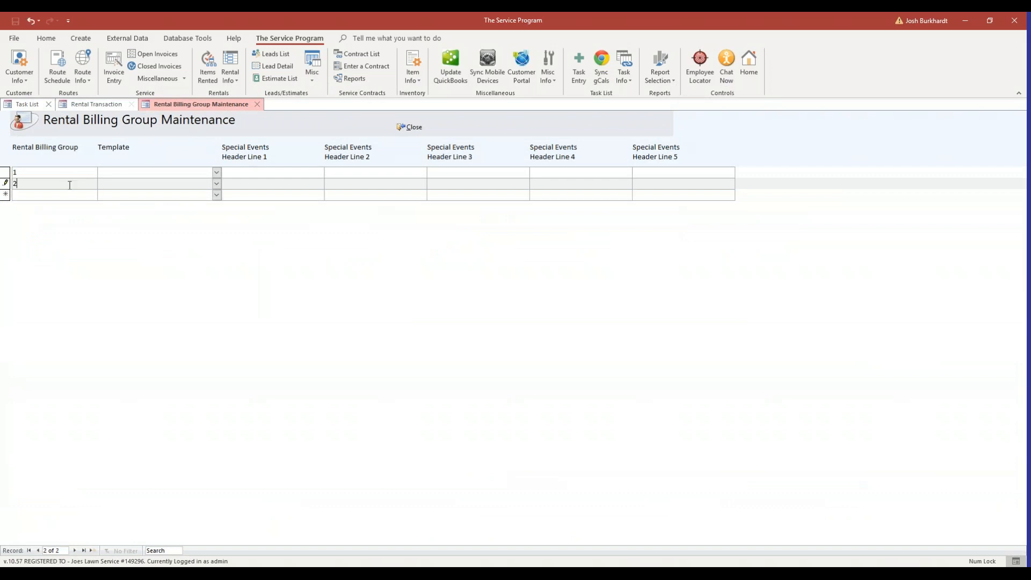
type("3")
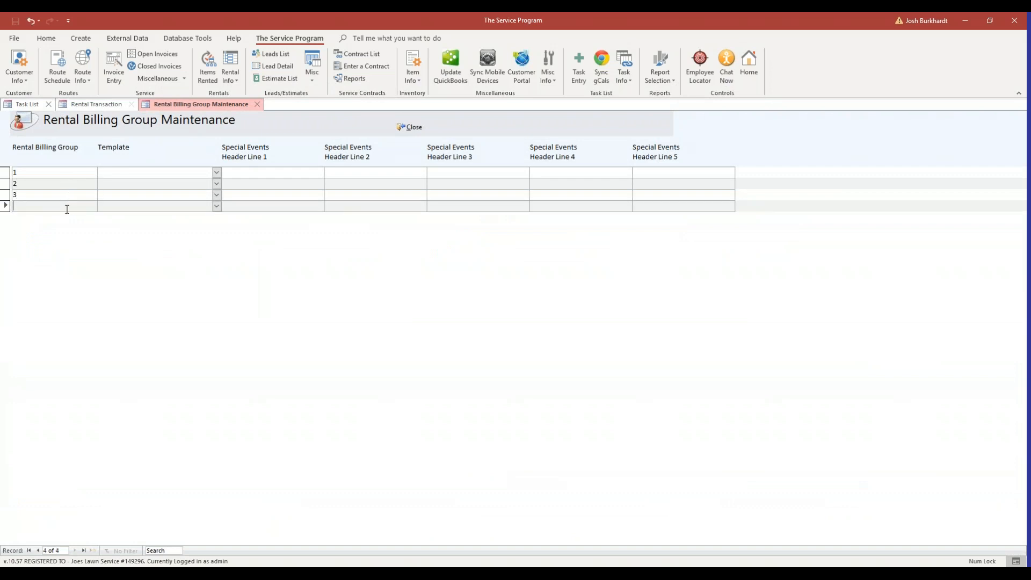
type("4")
left_click(60, 217)
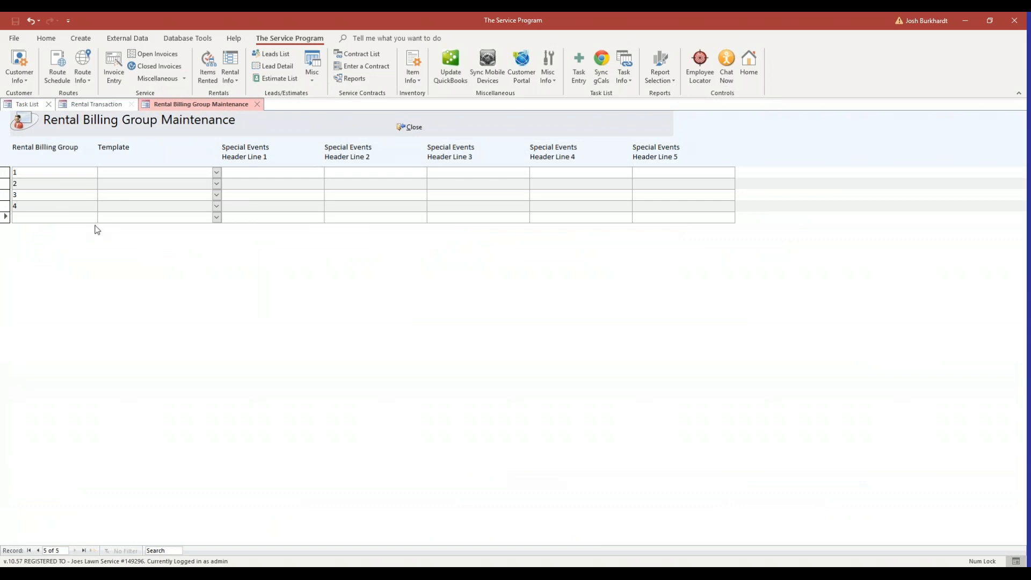
type("5")
left_click(63, 231)
type("6")
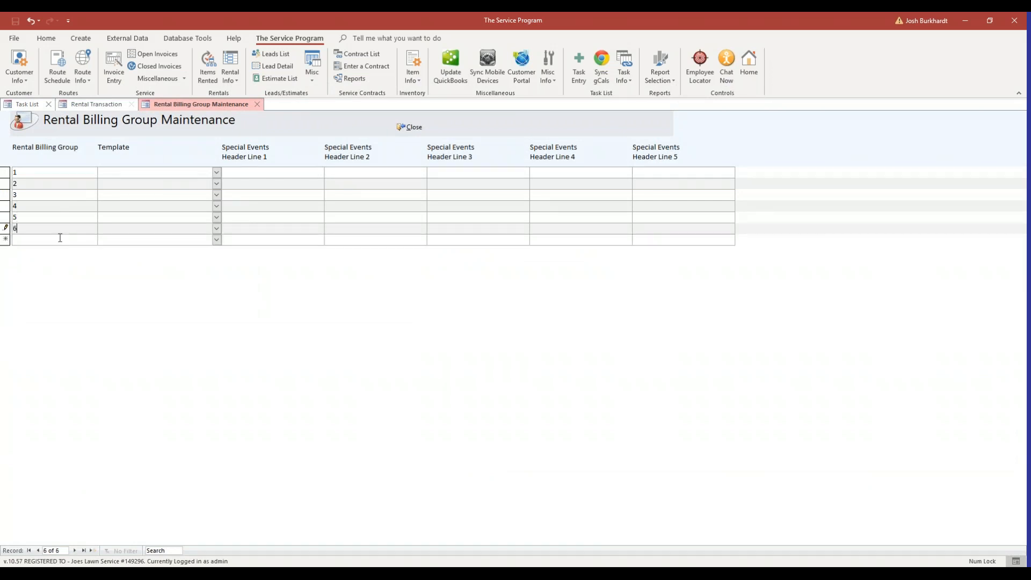
type("7")
left_click(56, 251)
type("8")
type("9")
left_click(37, 274)
type("10")
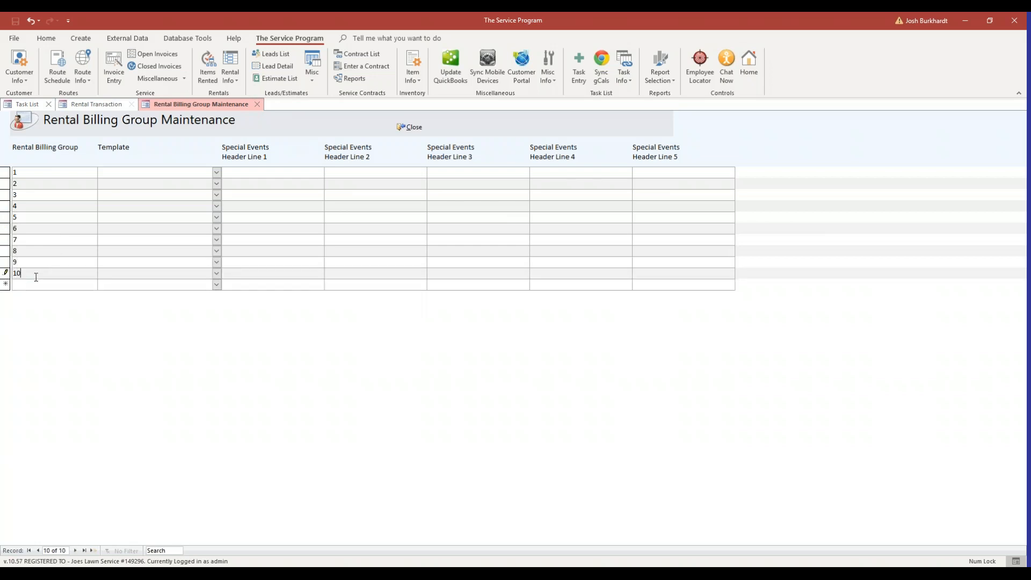
left_click(22, 286)
type("11")
type("12")
left_click(37, 308)
type("13")
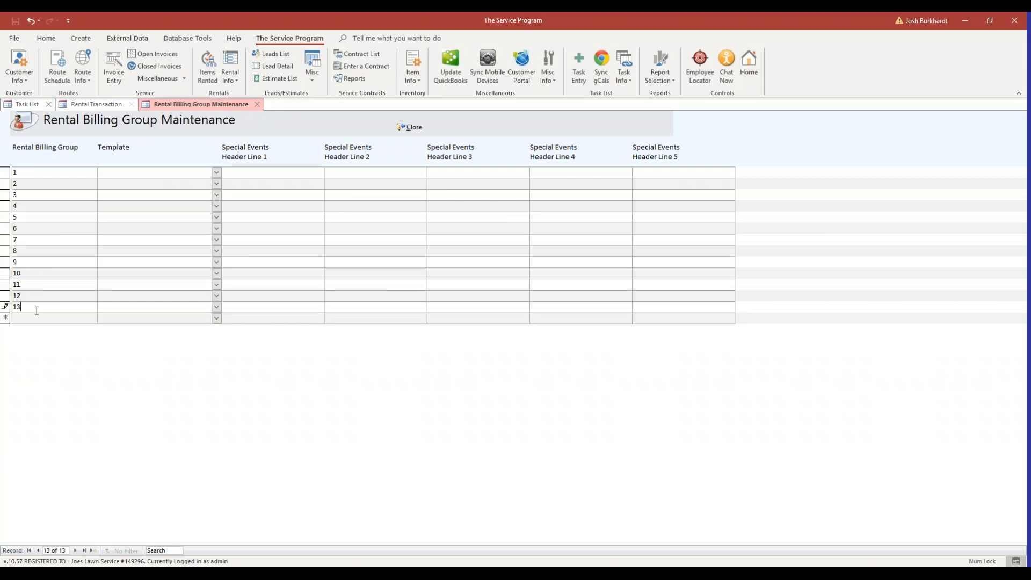
left_click(32, 317)
type("14")
left_click(28, 331)
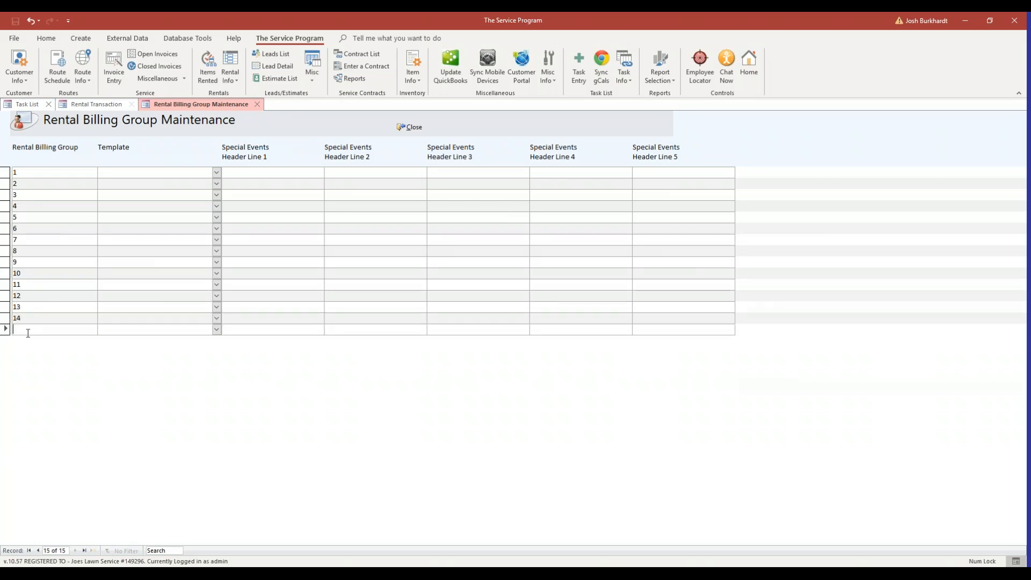
type("15")
left_click(31, 342)
type("16")
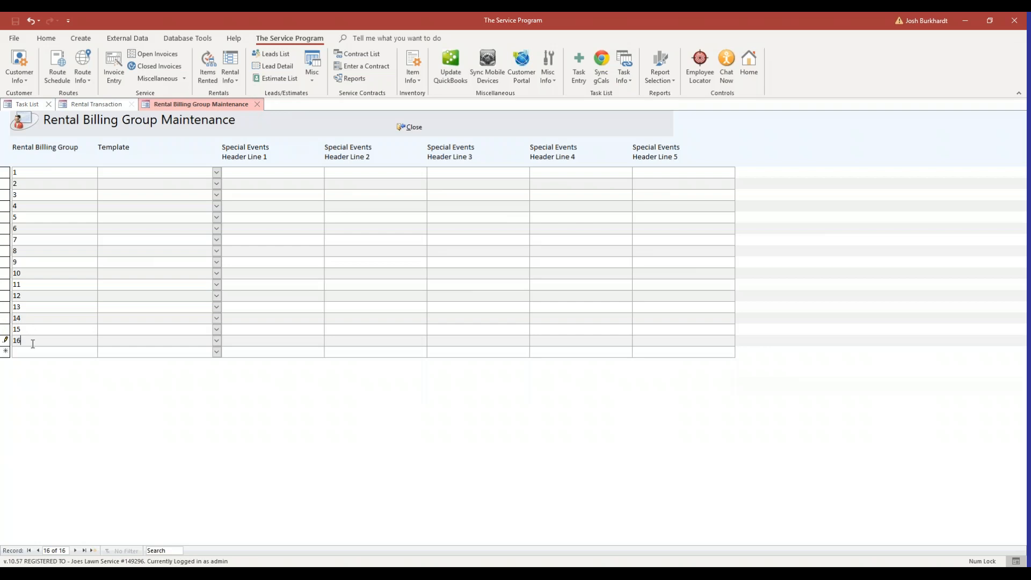
Add billing groups 17 through 28 and close the maintenance form
left_click(32, 352)
type("17")
left_click(28, 366)
type("18")
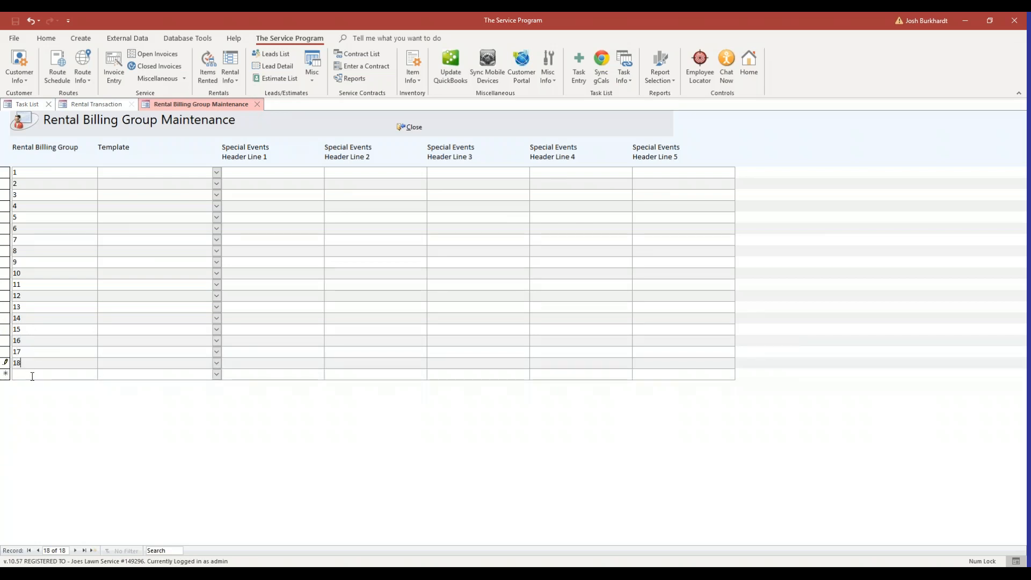
left_click(32, 375)
type("19")
left_click(48, 386)
type("2")
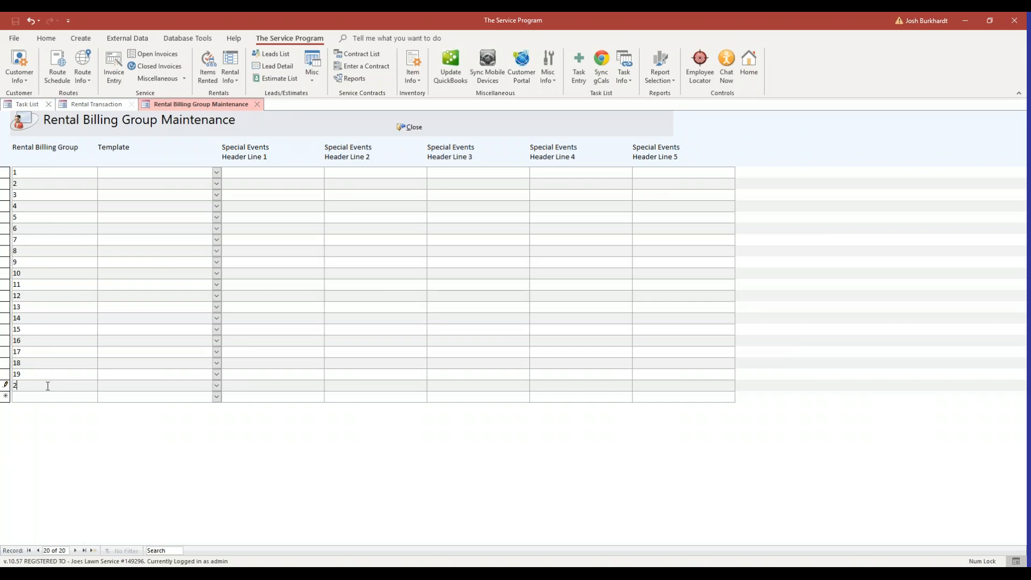
type("021")
left_click(35, 409)
type("22")
left_click(36, 421)
type("23")
left_click(36, 431)
type("24")
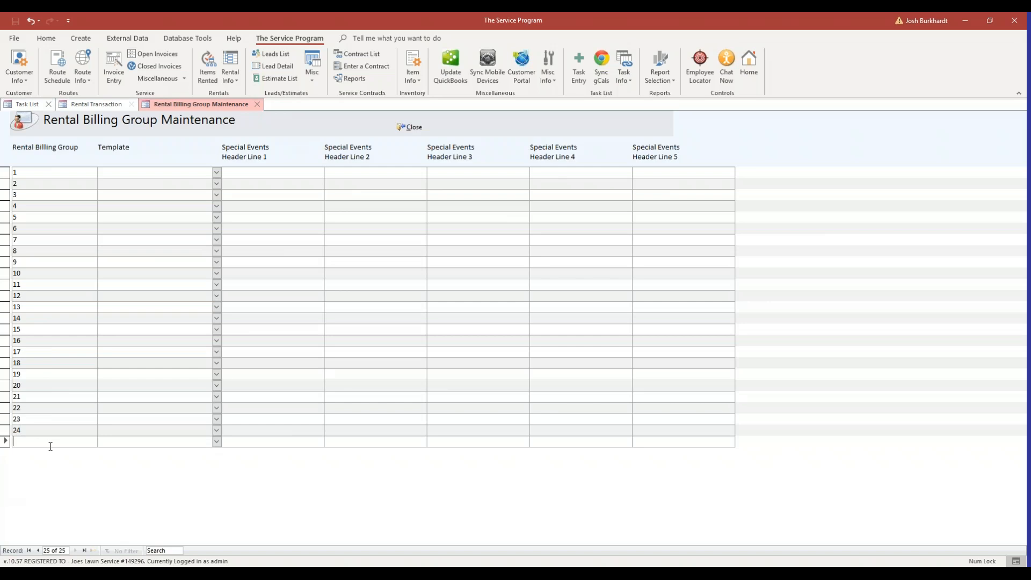
left_click(51, 446)
type("25")
left_click(47, 450)
type("26")
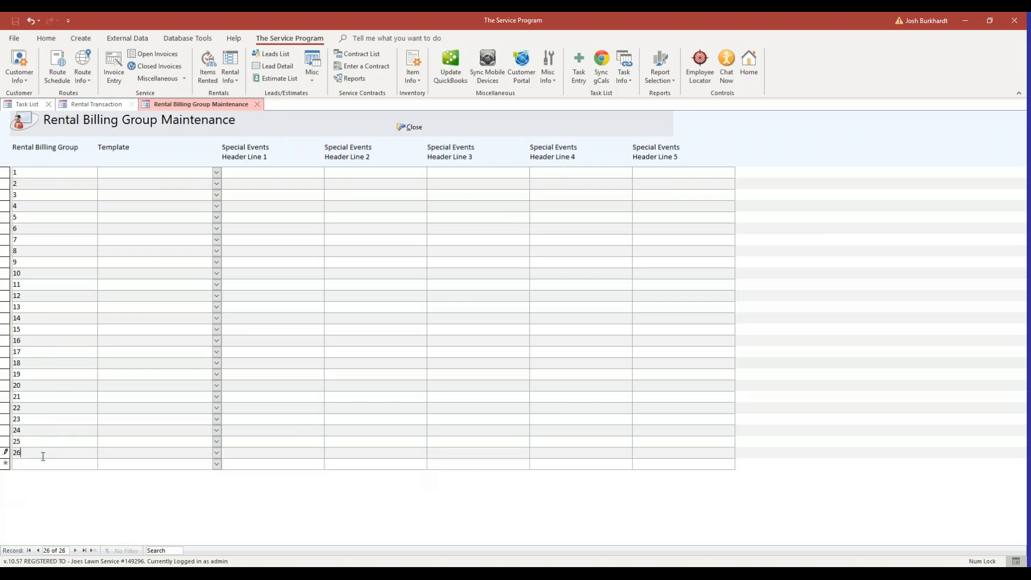
left_click(39, 464)
type("27")
type("28")
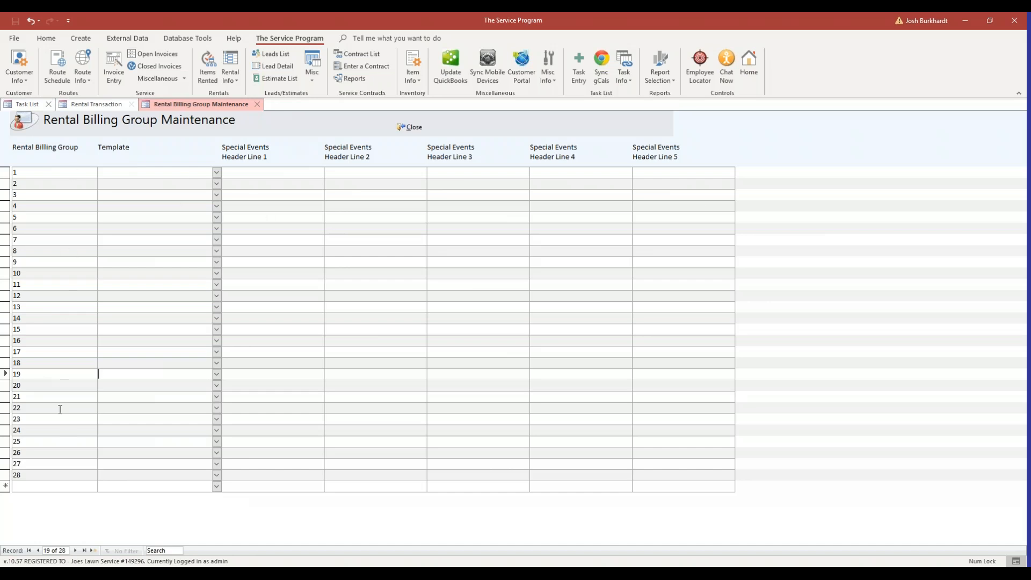
left_click(414, 128)
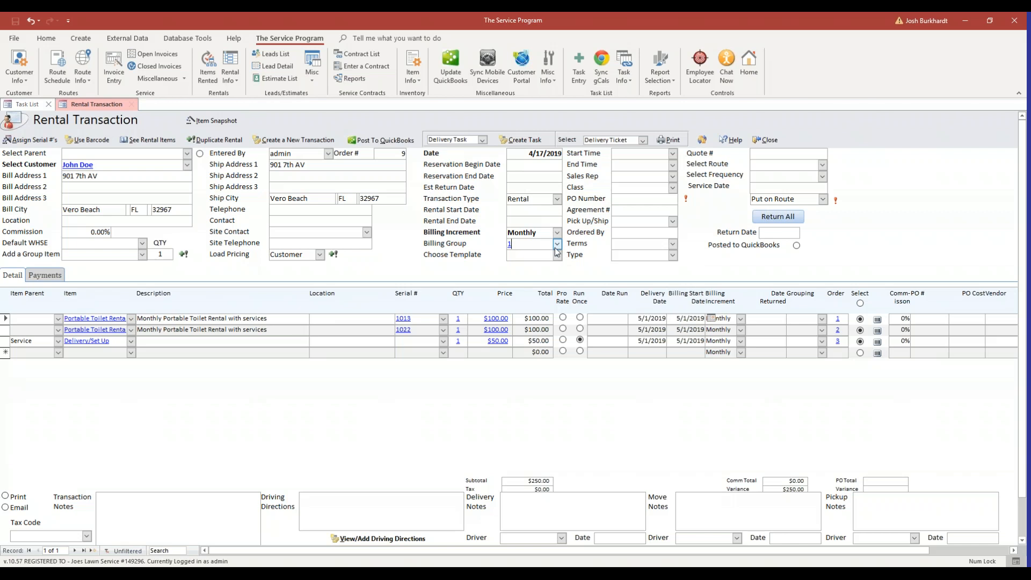
Verify the rental uses billing group 1, then switch to the 28BillingGroups.xlsx spreadsheet
double_click(515, 245)
left_click(691, 319)
left_click(1001, 298)
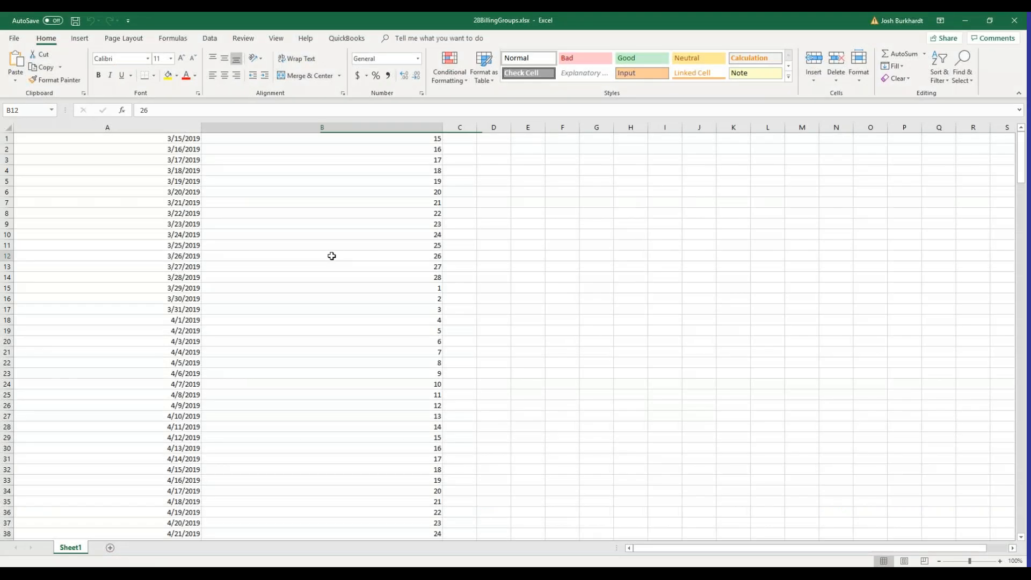
left_click(331, 256)
key("Up")
key("Up")
key("Up")
key("Up")
key("Up")
key("Up")
key("Up")
key("Up")
key("Up")
scroll(366, 236, "up", 3)
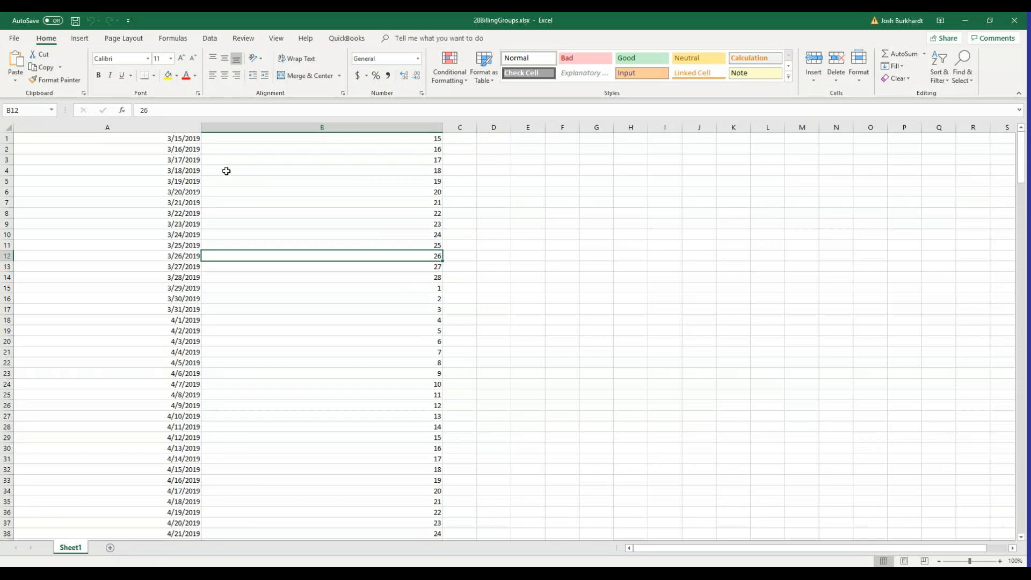
left_click(171, 127)
left_click(324, 220)
left_click(120, 149)
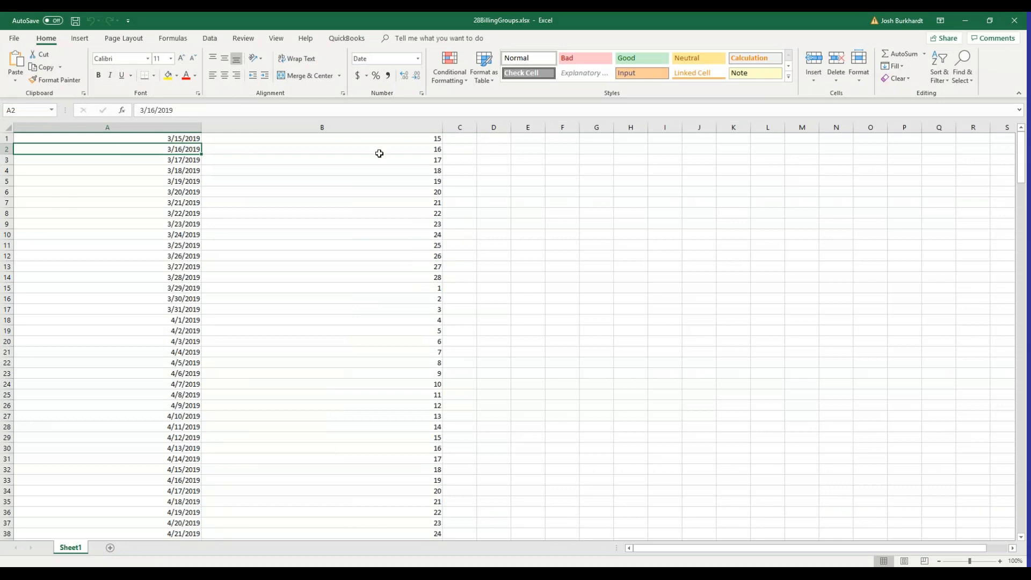
left_click(397, 129)
left_click(382, 224)
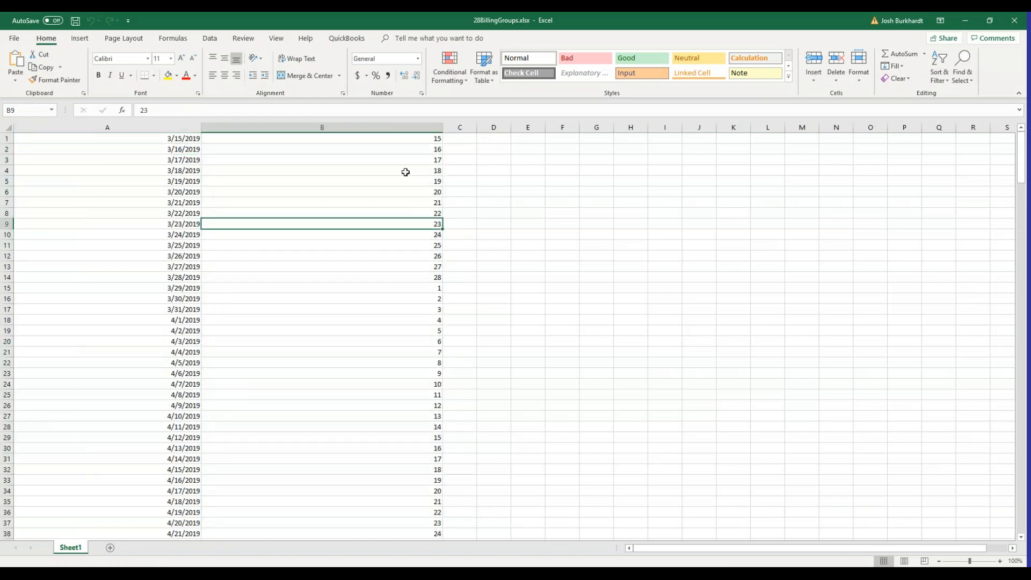
left_click(422, 143)
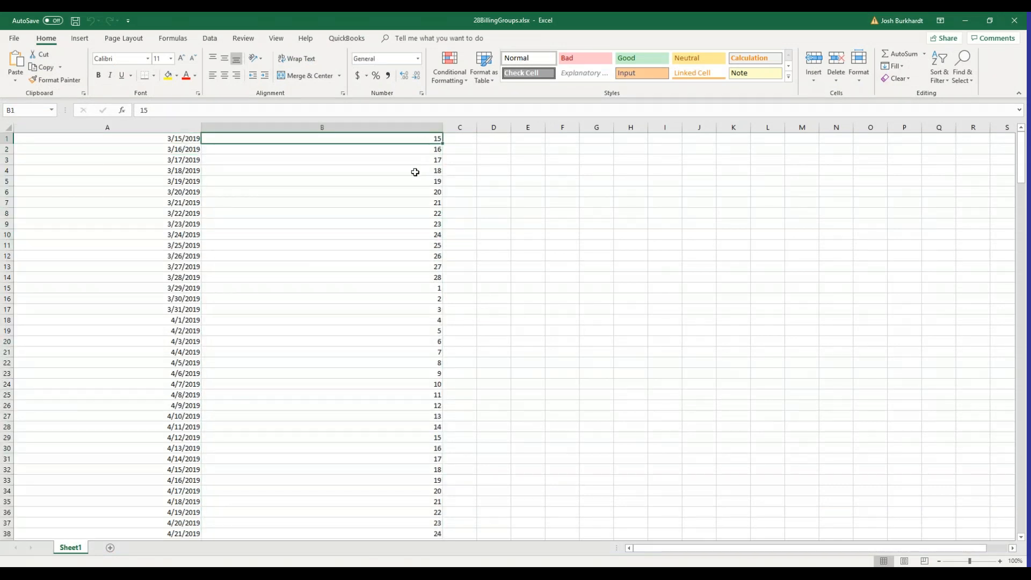
left_click(155, 140)
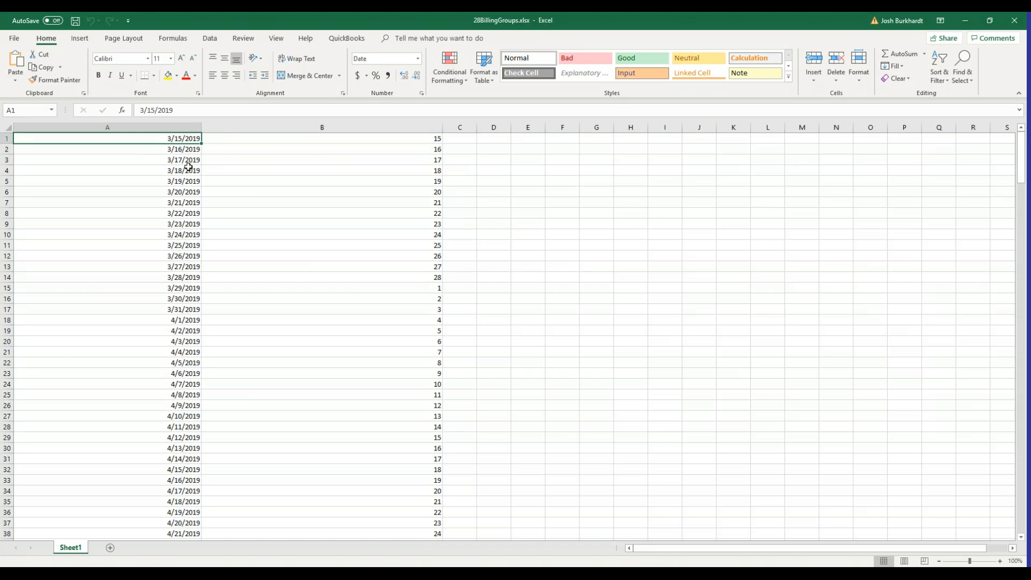
left_click(327, 141)
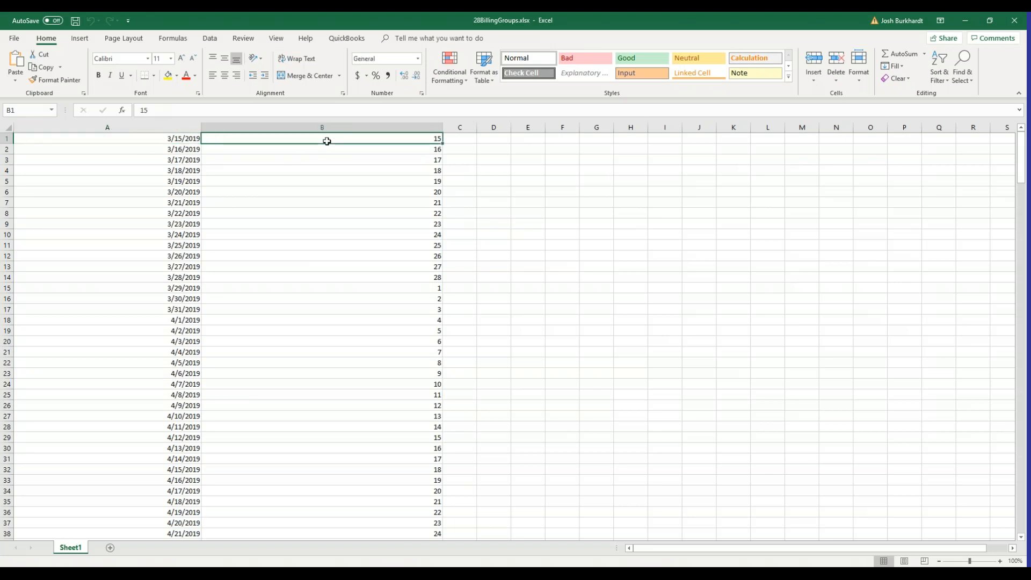
left_click(177, 143)
left_click(176, 150)
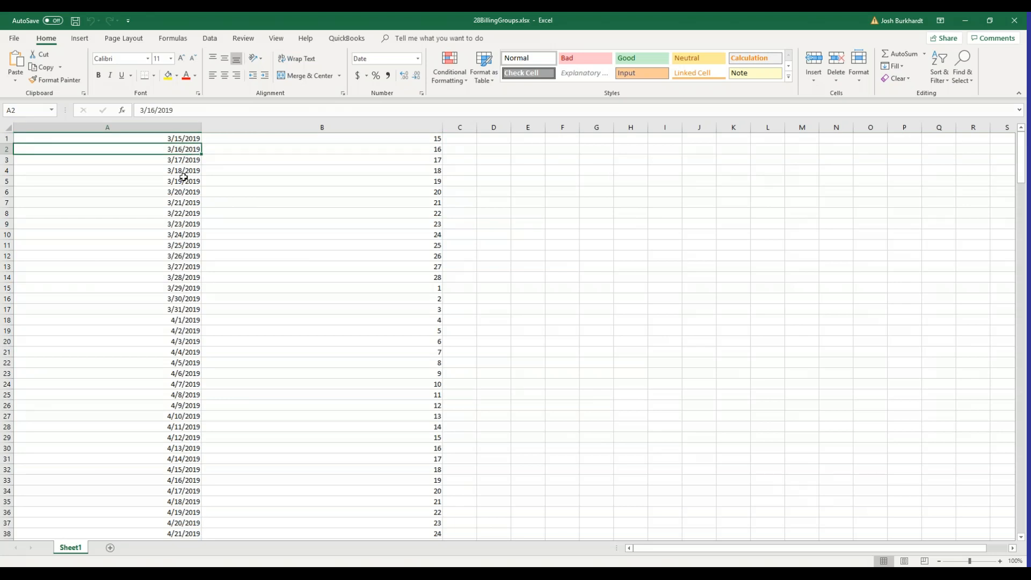
left_click(184, 145)
left_click(182, 139)
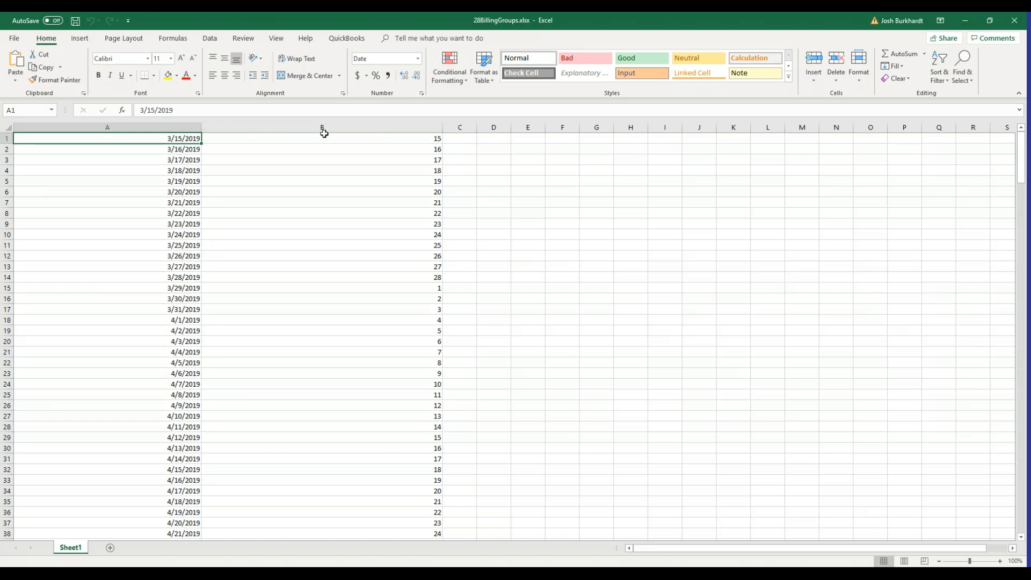
left_click(357, 139)
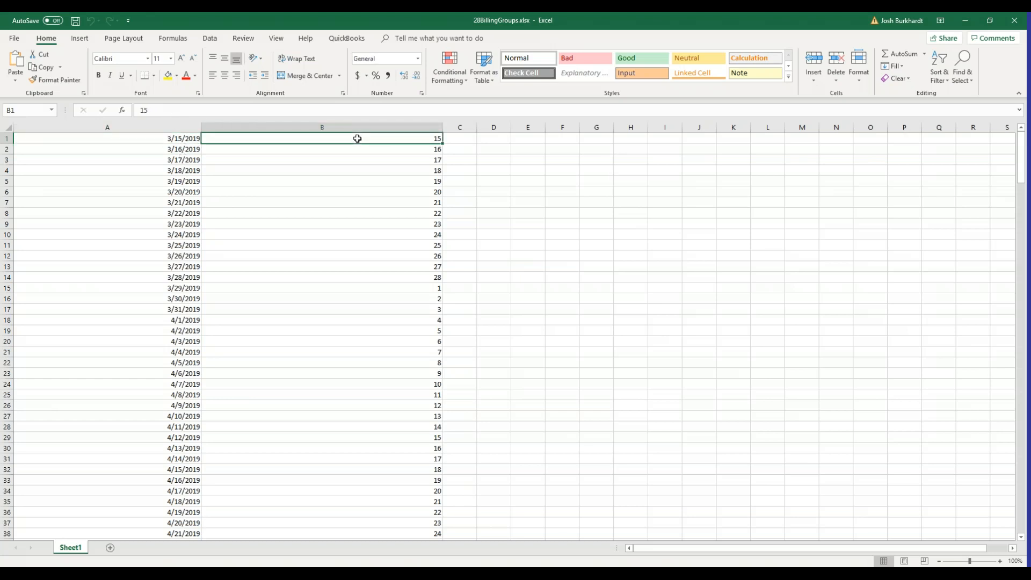
left_click(188, 150)
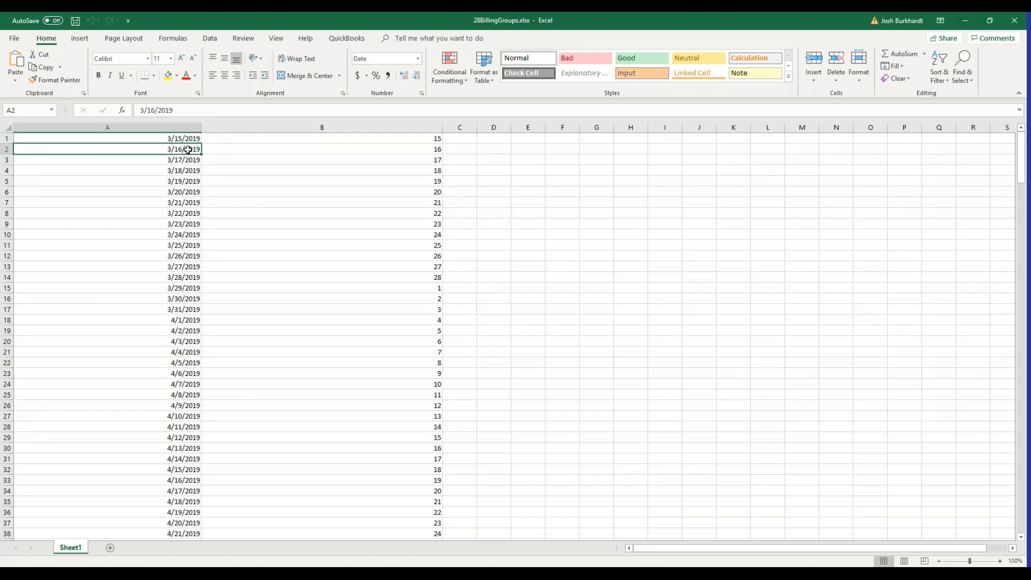
left_click(377, 152)
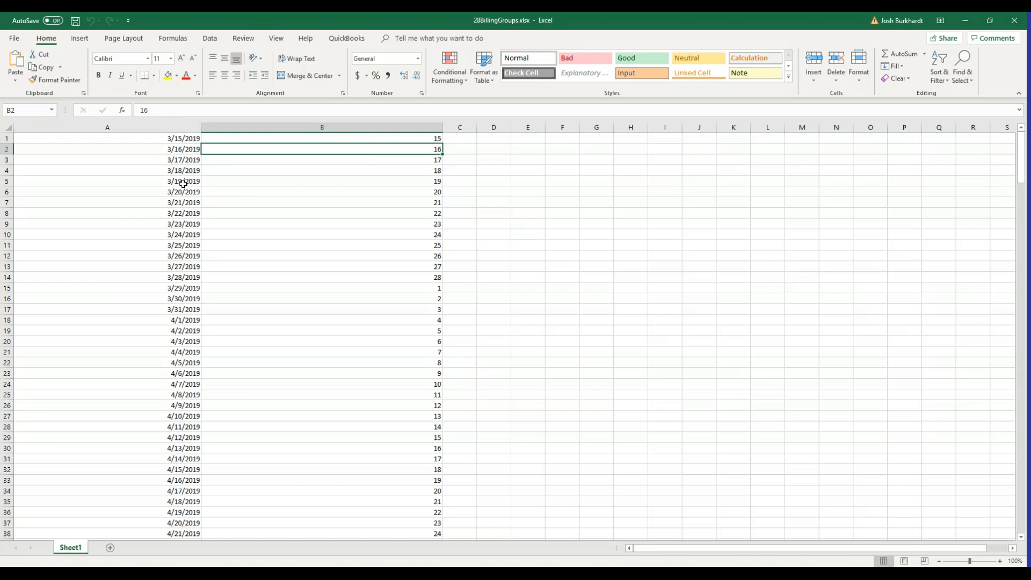
left_click(187, 287)
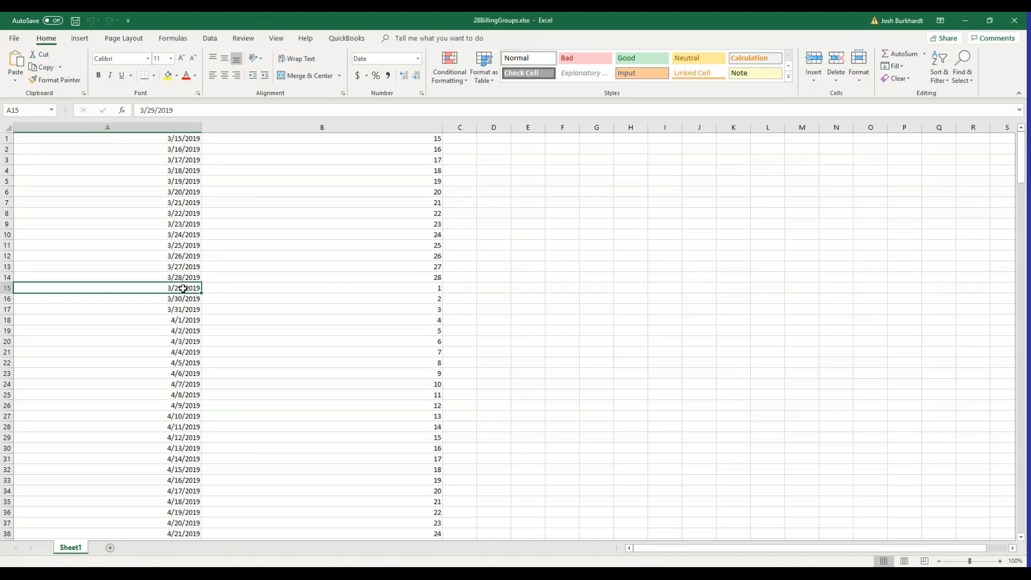
left_click(382, 288)
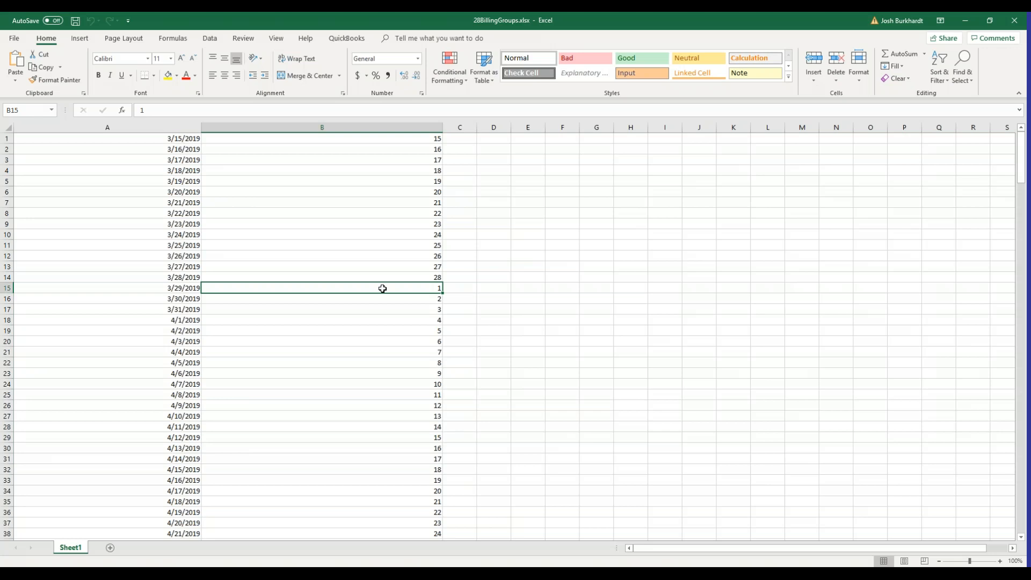
left_click(194, 302)
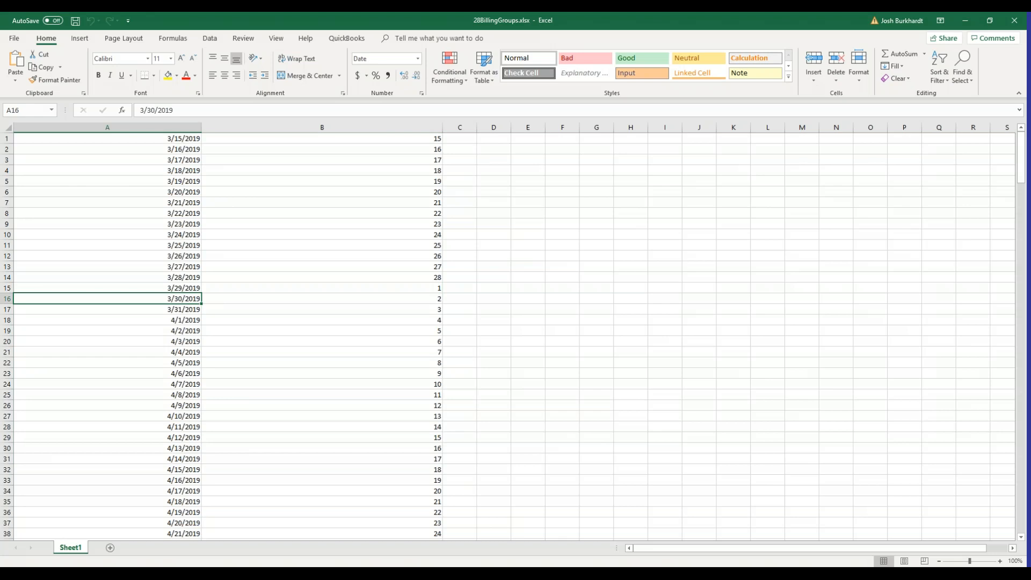
left_click(420, 300)
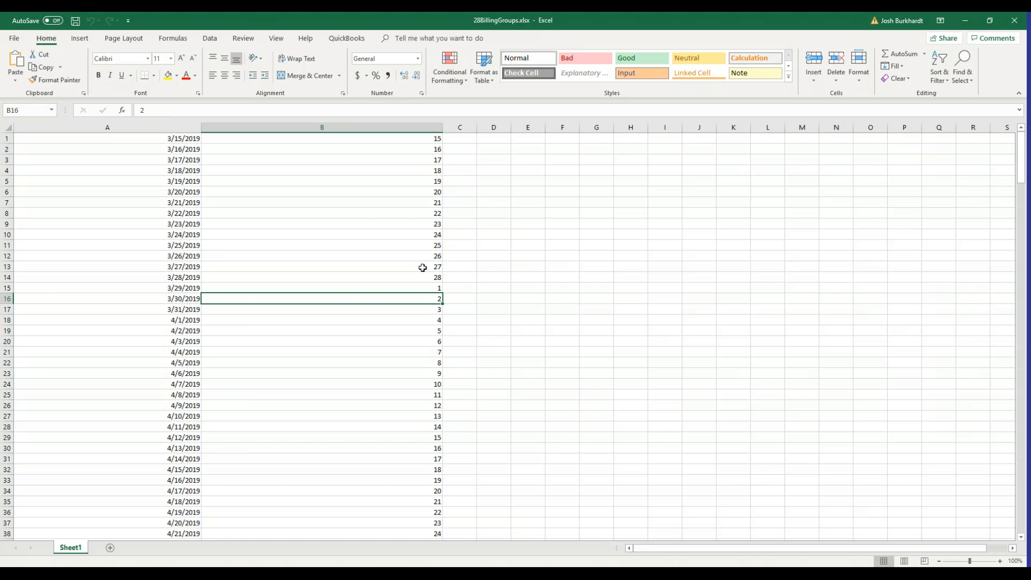
left_click(194, 202)
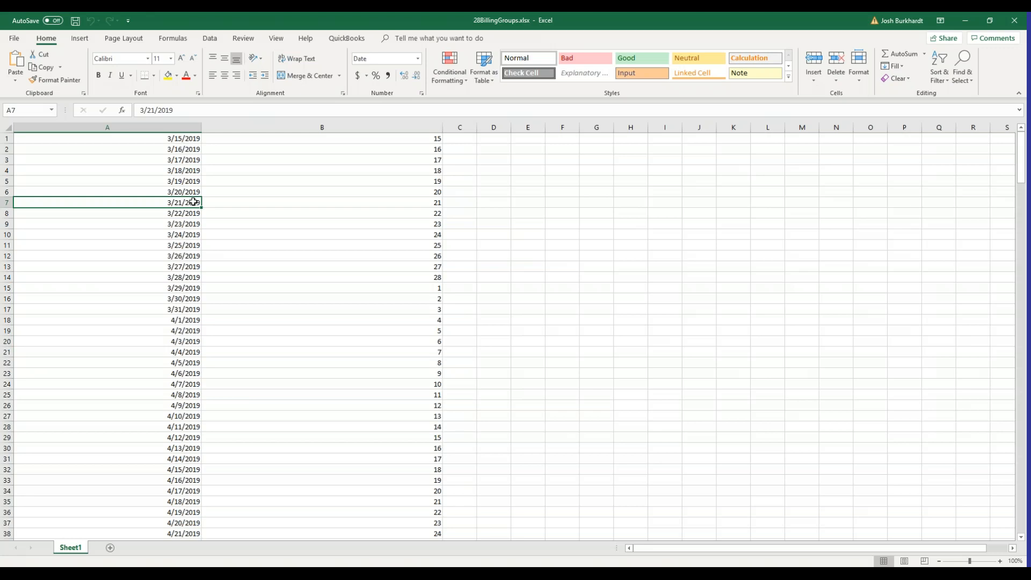
scroll(381, 318, "down", 2)
scroll(381, 317, "up", 2)
scroll(380, 340, "down", 8)
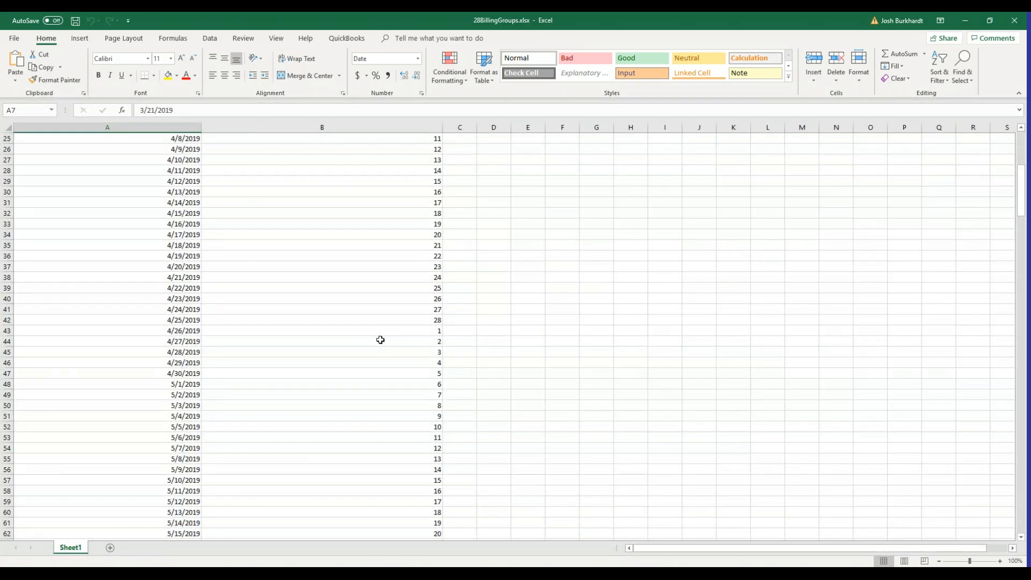
scroll(380, 340, "down", 4)
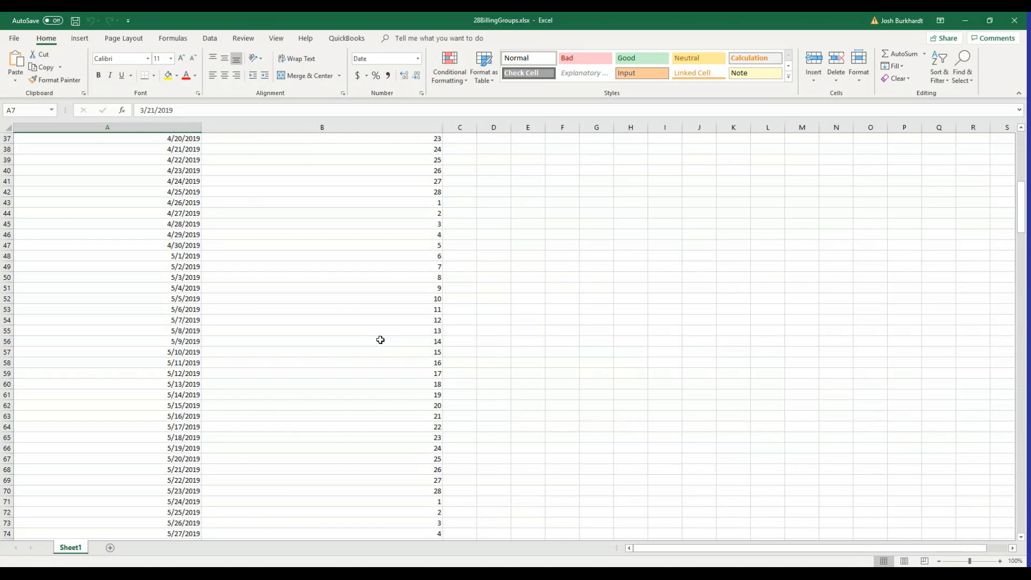
scroll(380, 339, "down", 6)
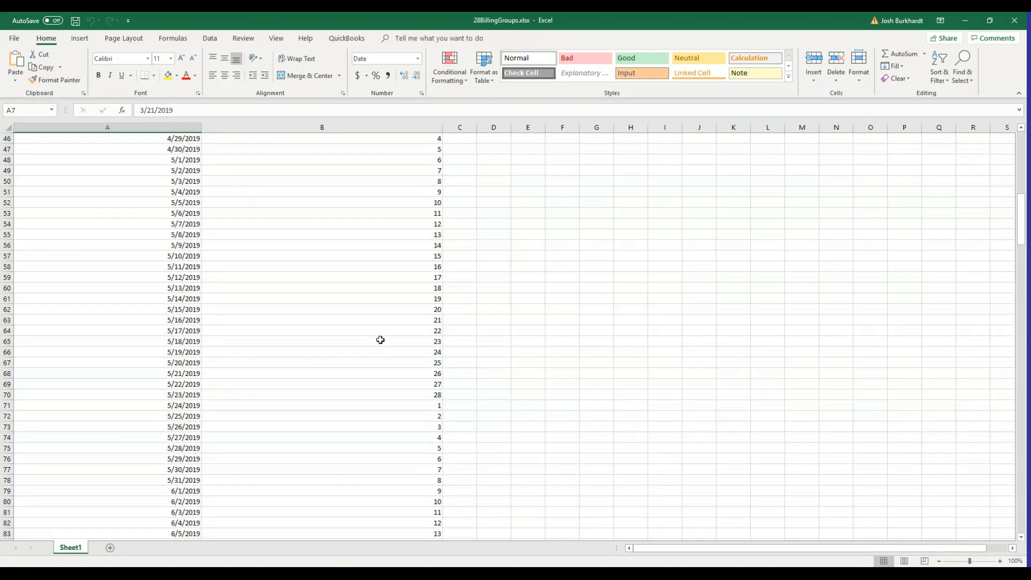
scroll(380, 339, "up", 10)
scroll(380, 339, "down", 6)
scroll(380, 340, "up", 6)
scroll(234, 232, "down", 20)
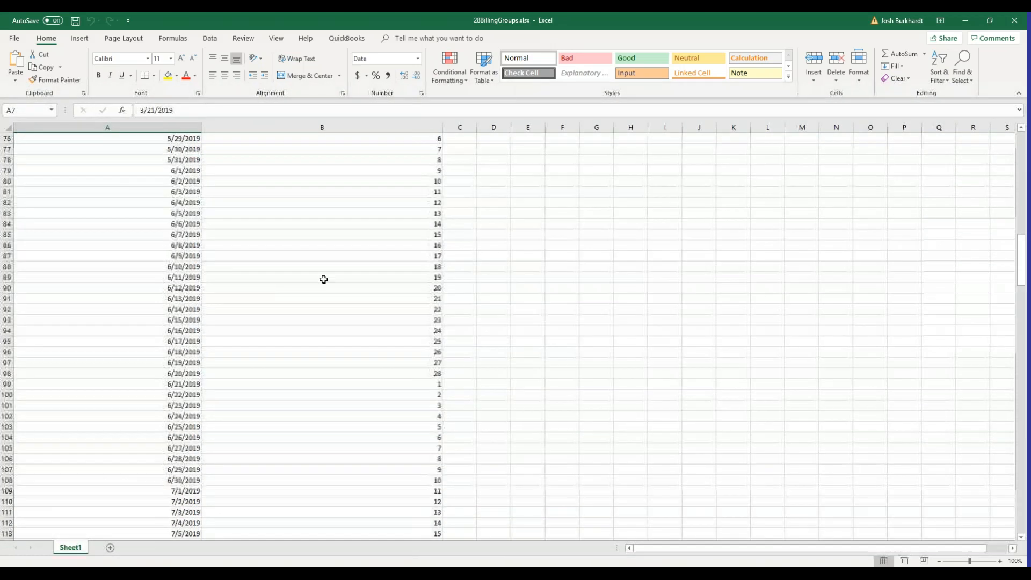
scroll(293, 327, "down", 20)
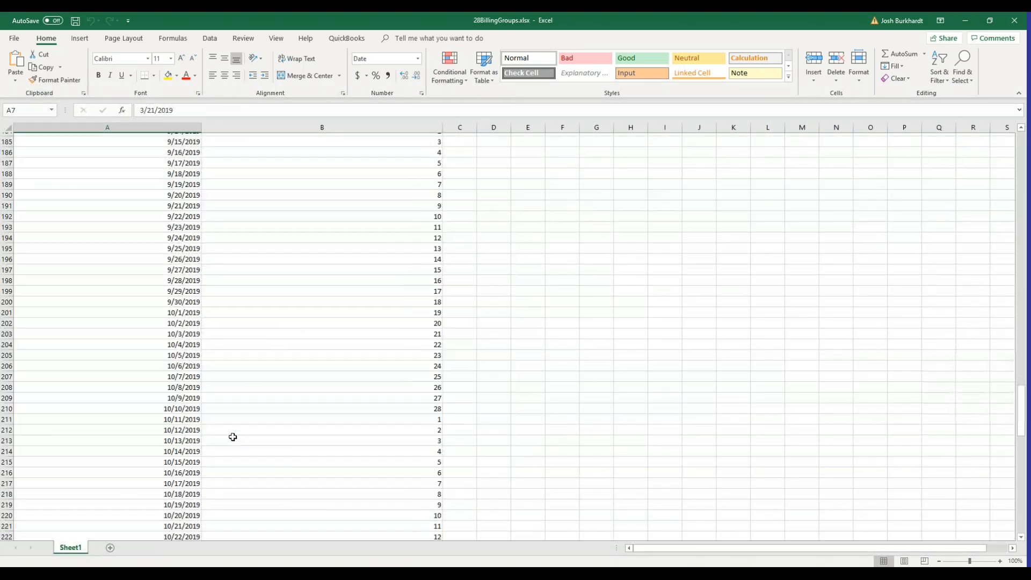
scroll(222, 420, "down", 1)
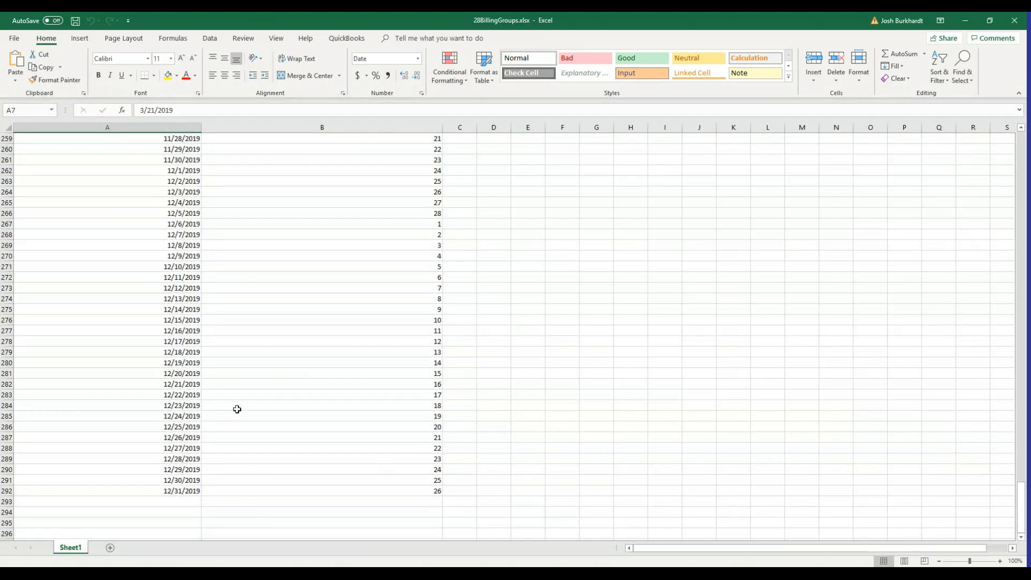
left_click(191, 203)
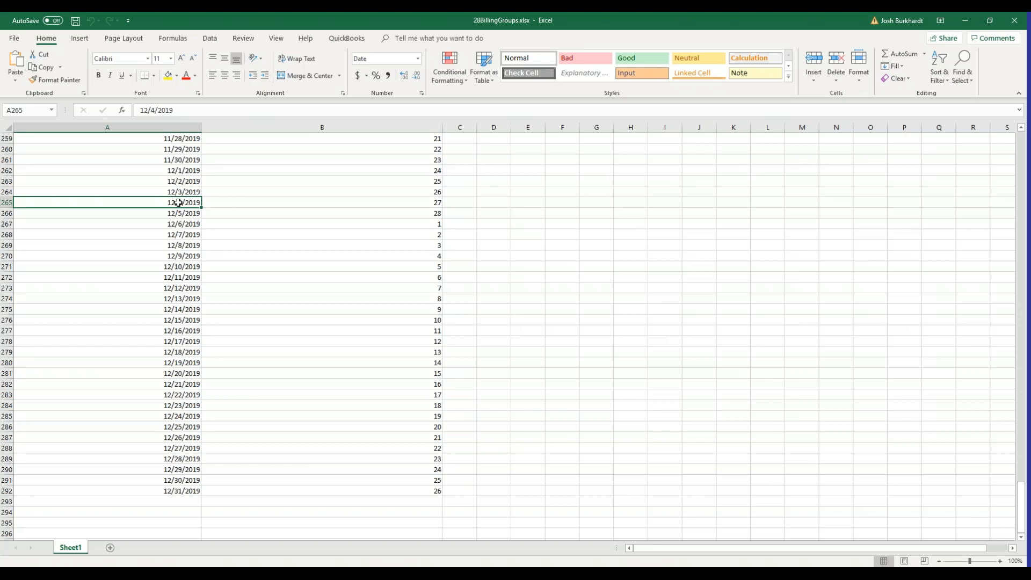
left_click(317, 205)
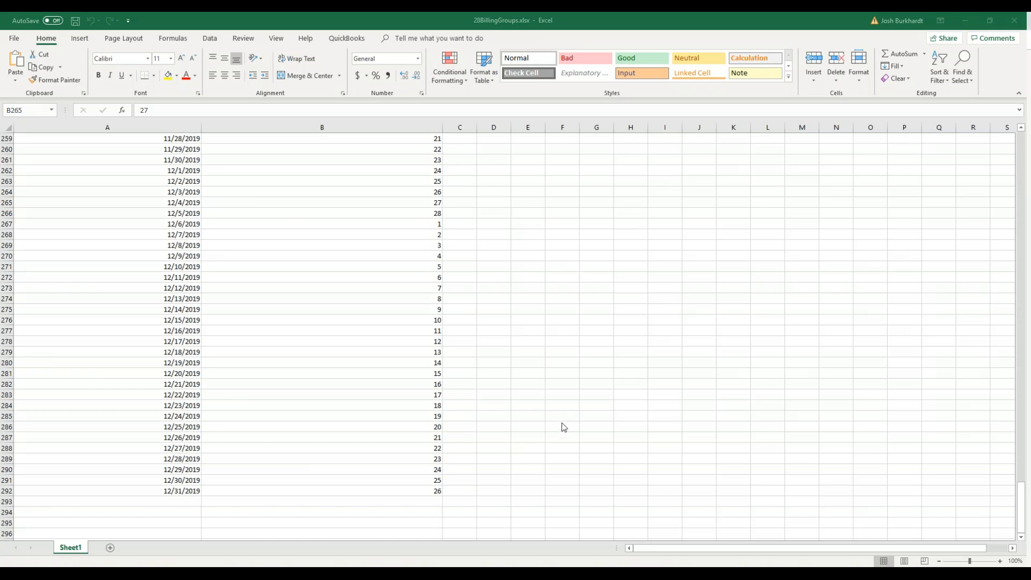
scroll(498, 355, "up", 13)
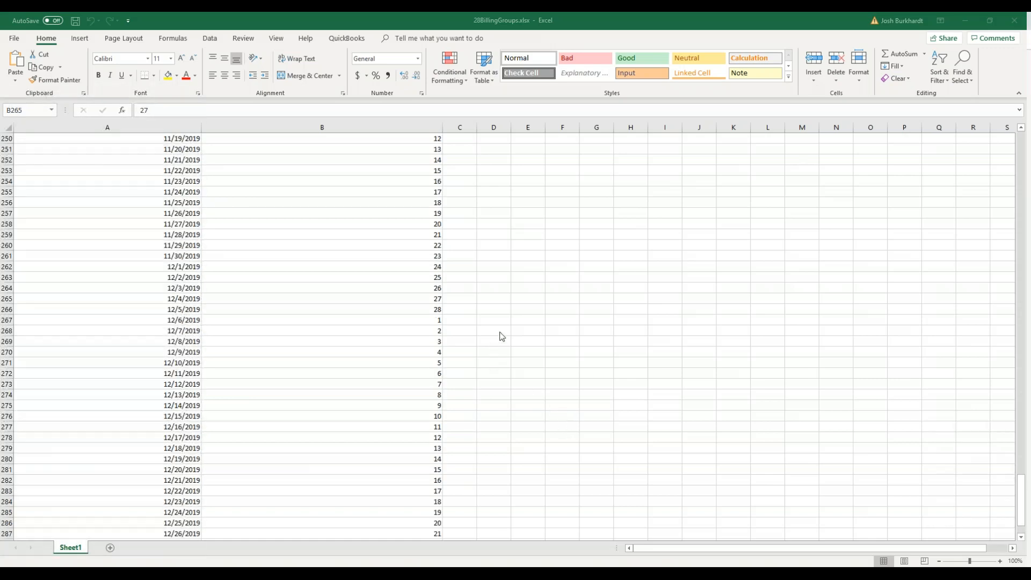
scroll(505, 333, "up", 20)
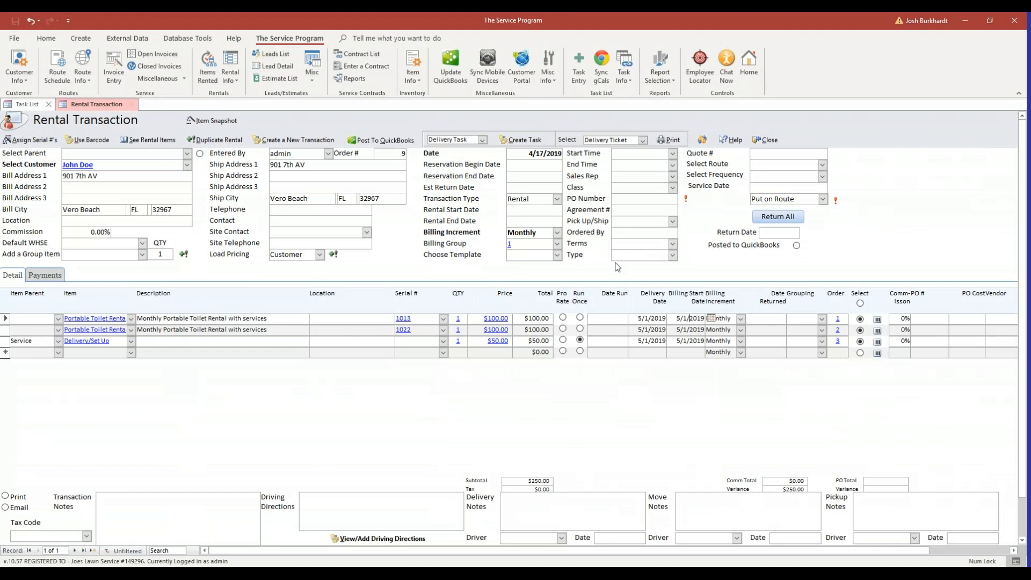
Open Schedule View from the Task Info menu
left_click(631, 79)
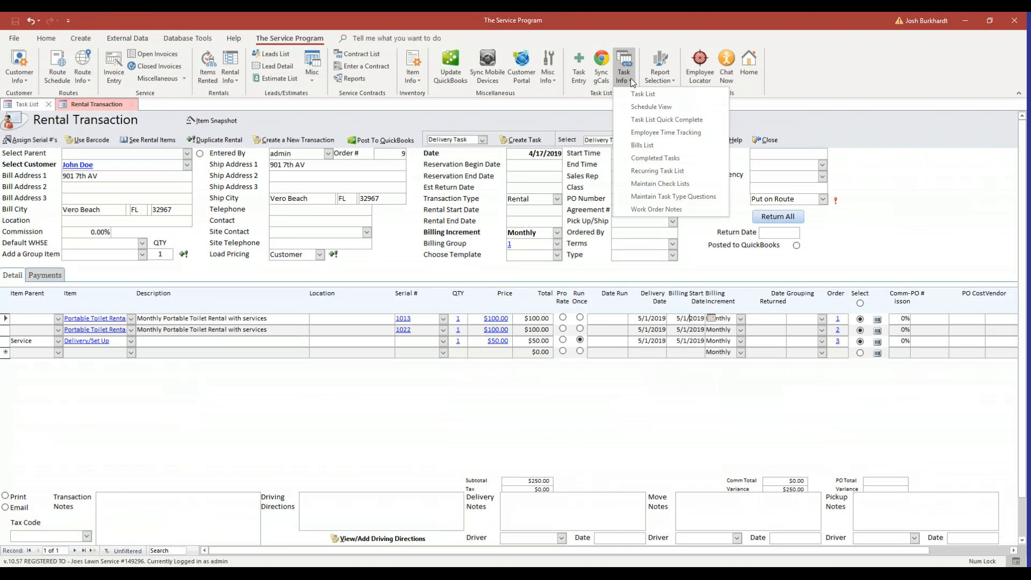
left_click(637, 106)
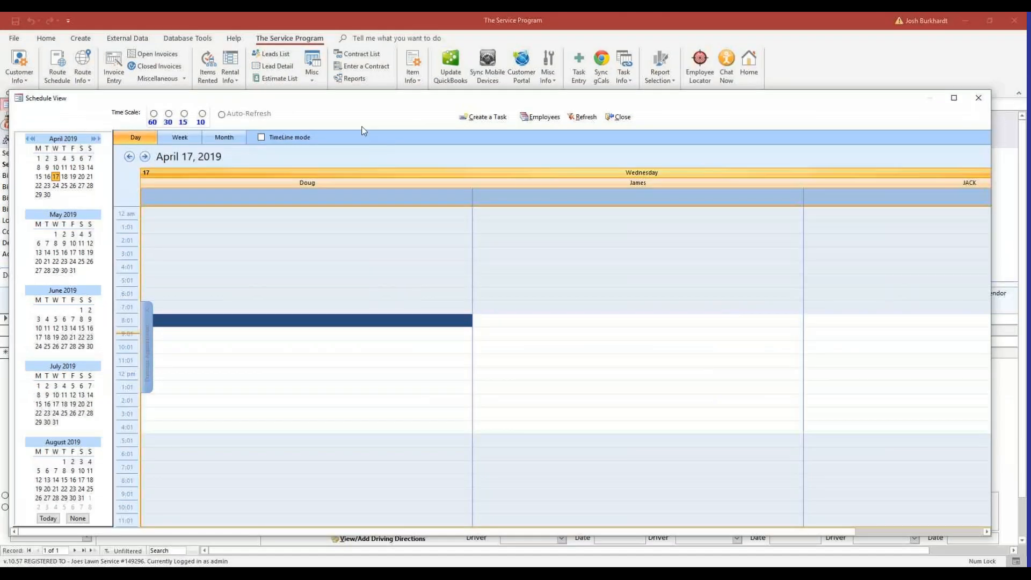
Move the schedule to May 1, 2019, briefly checking May 29, then return to May 1
left_click(55, 234)
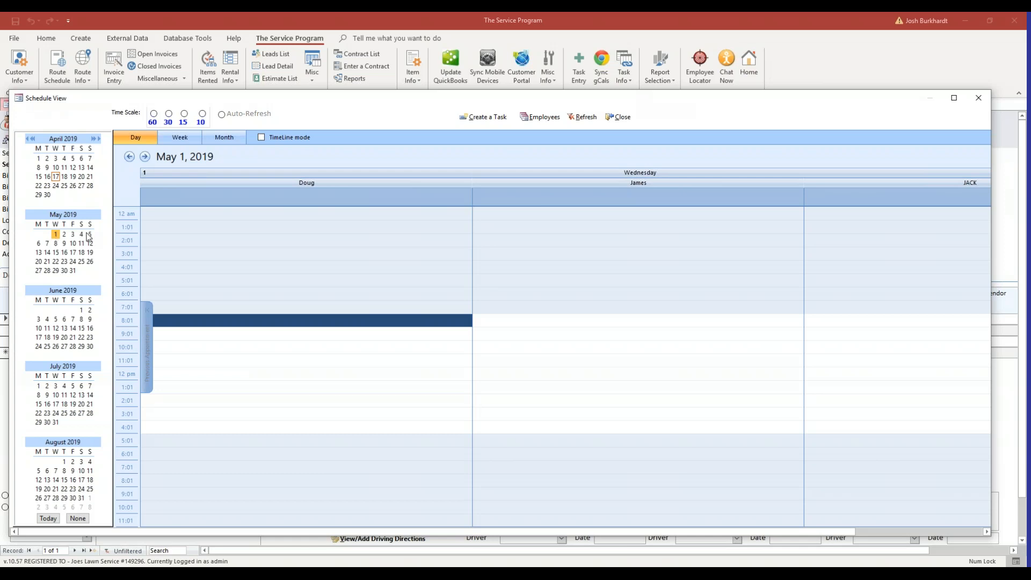
left_click(56, 270)
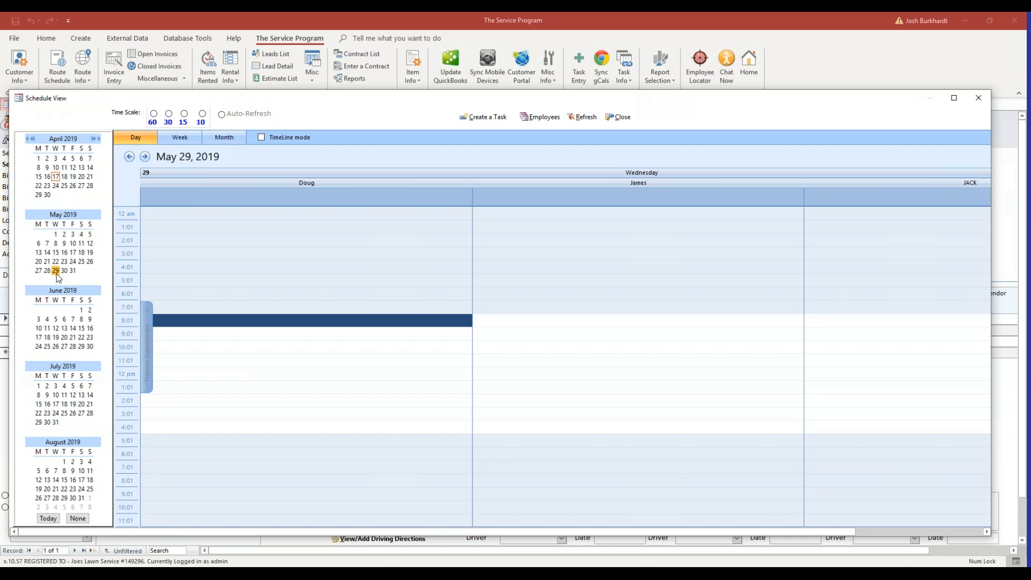
left_click(55, 234)
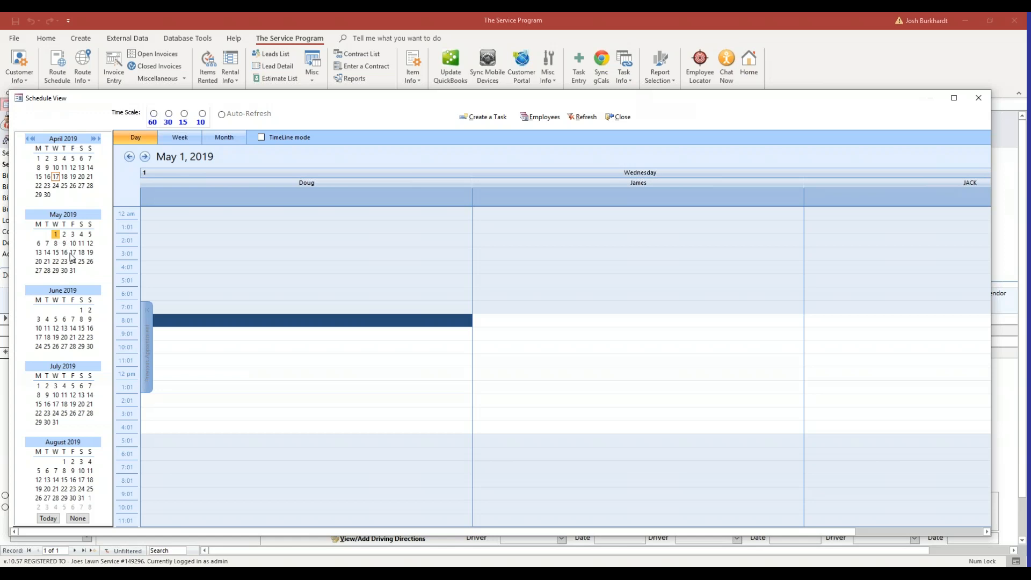
Browse schedule dates from May 29 to June 26, end on June 1, and close Schedule View
left_click(56, 270)
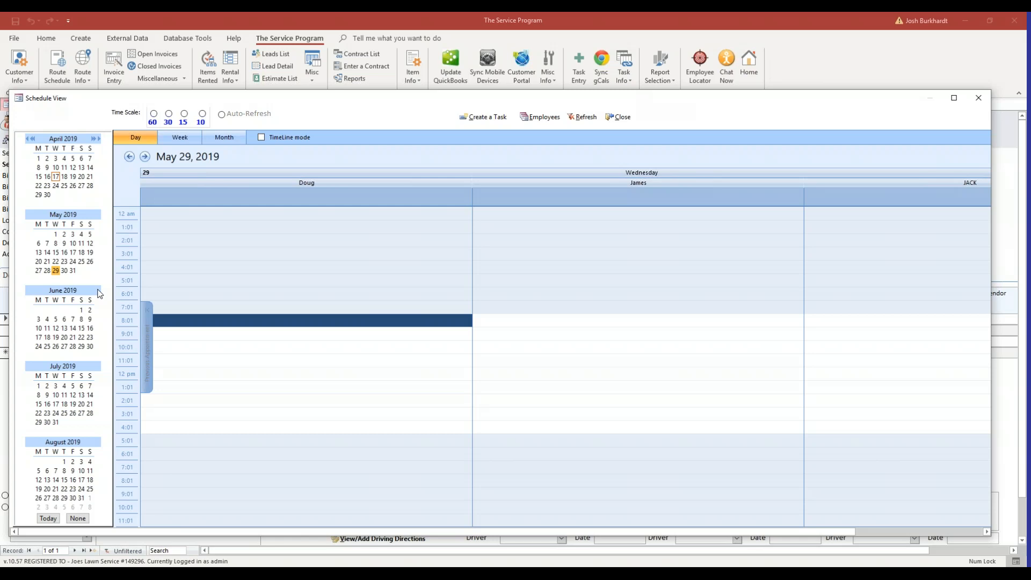
left_click(55, 346)
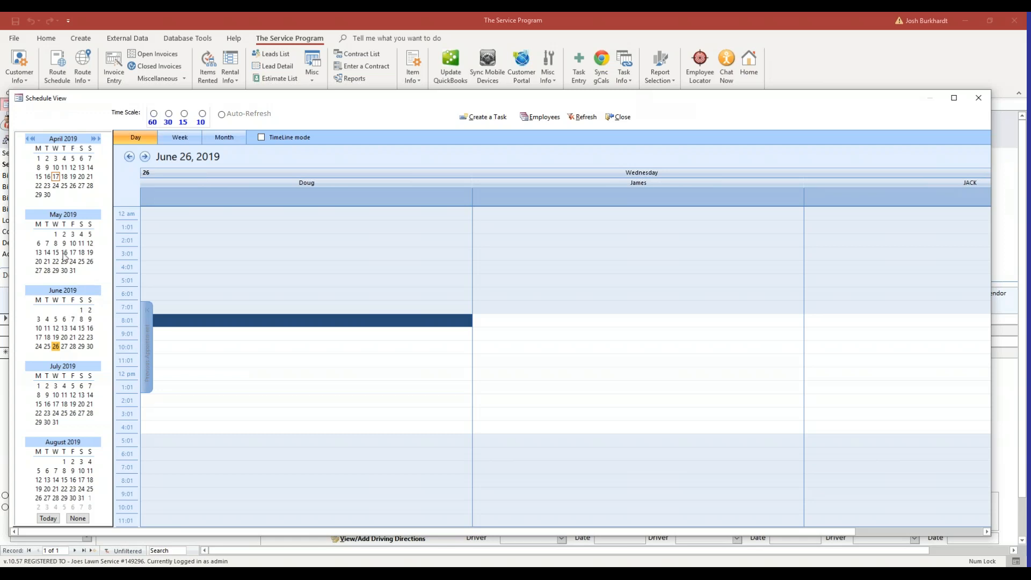
left_click(64, 234)
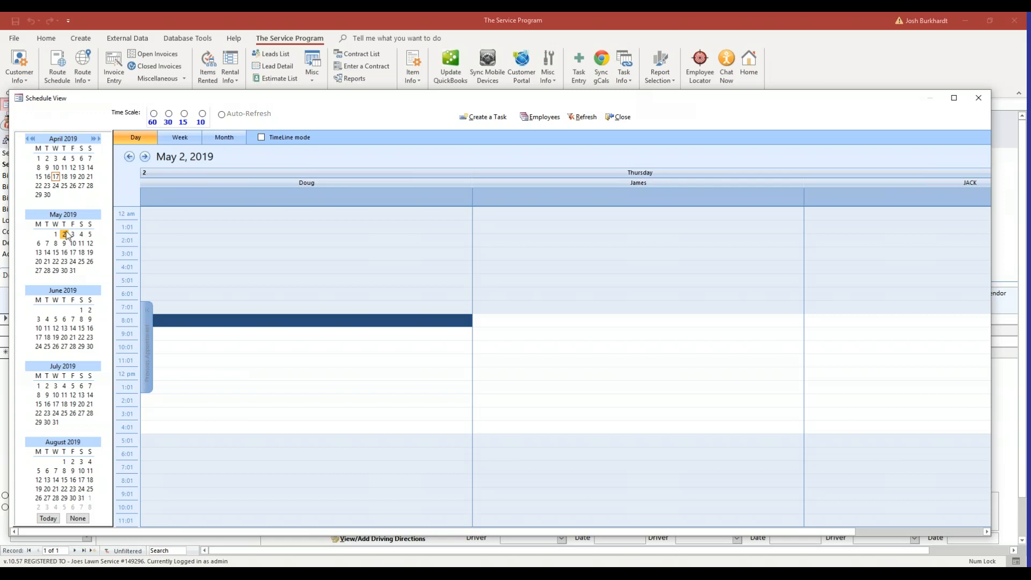
left_click(64, 271)
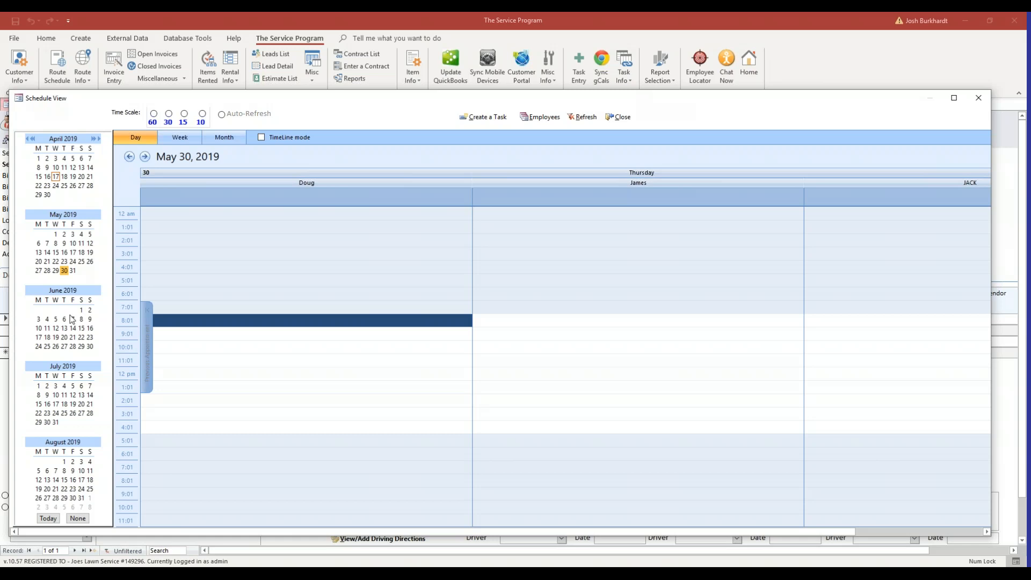
left_click(56, 235)
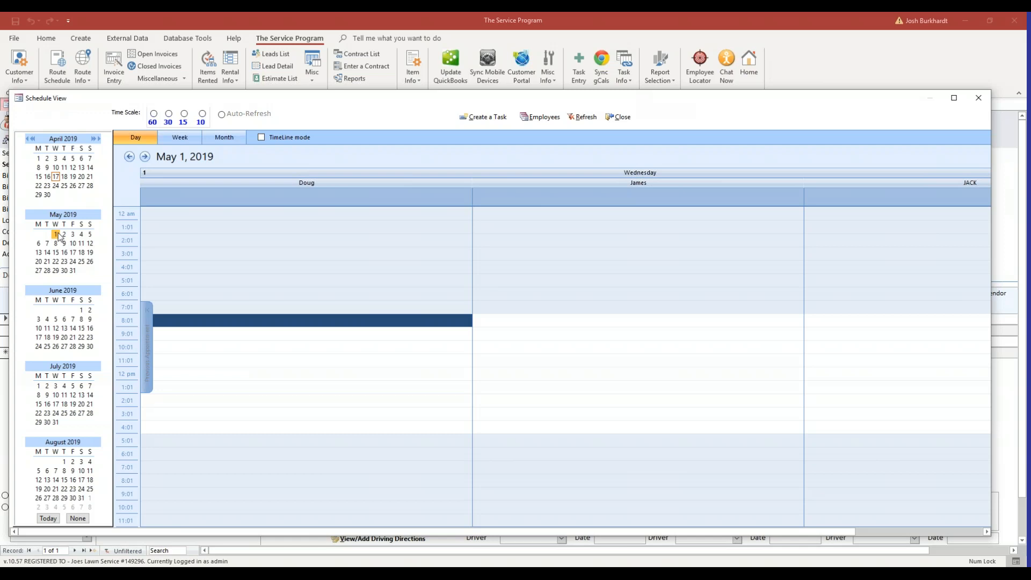
left_click(81, 312)
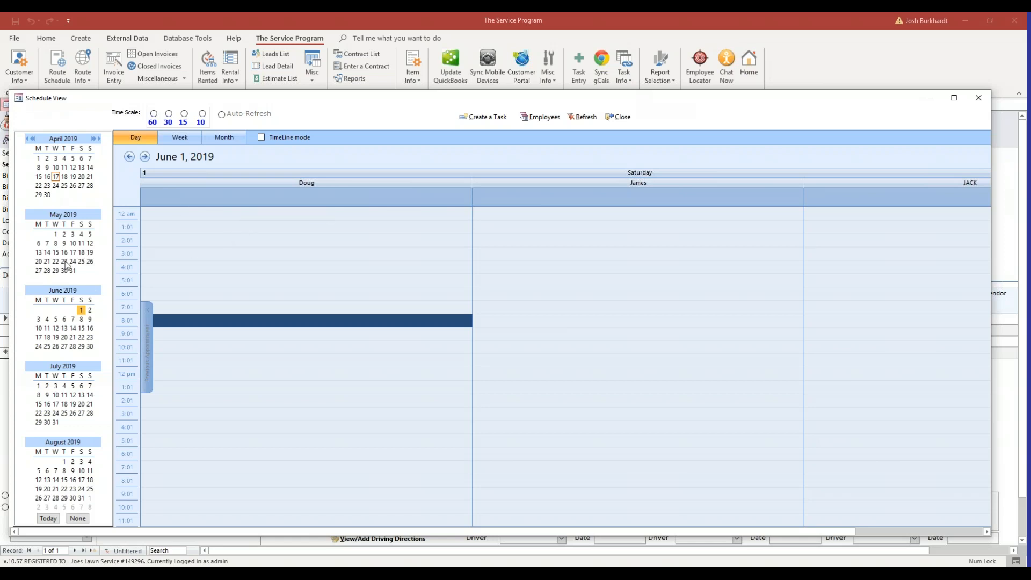
left_click(619, 116)
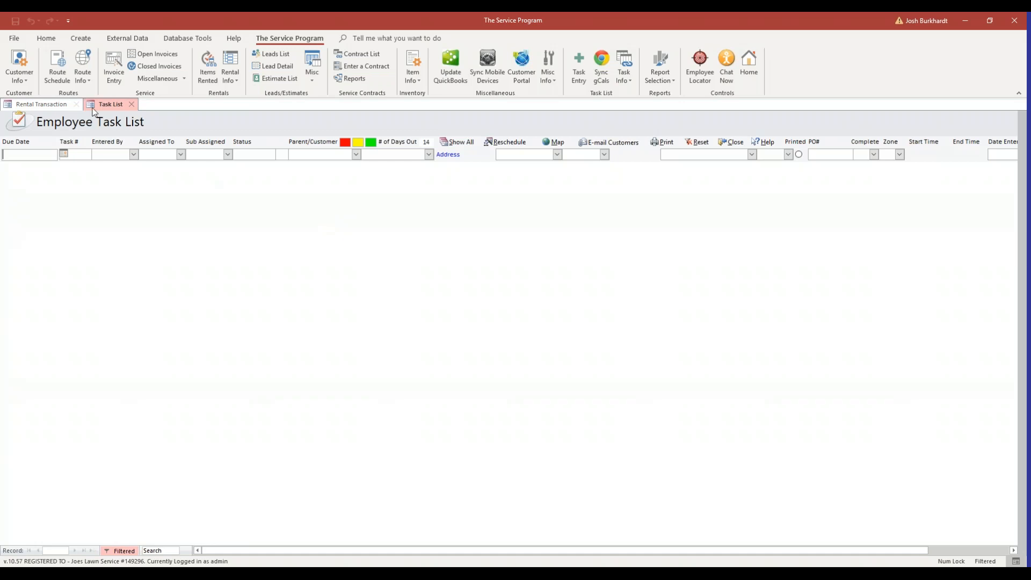
Return to the Rental Transaction form showing the three 5/1/2019 lines
left_click(60, 105)
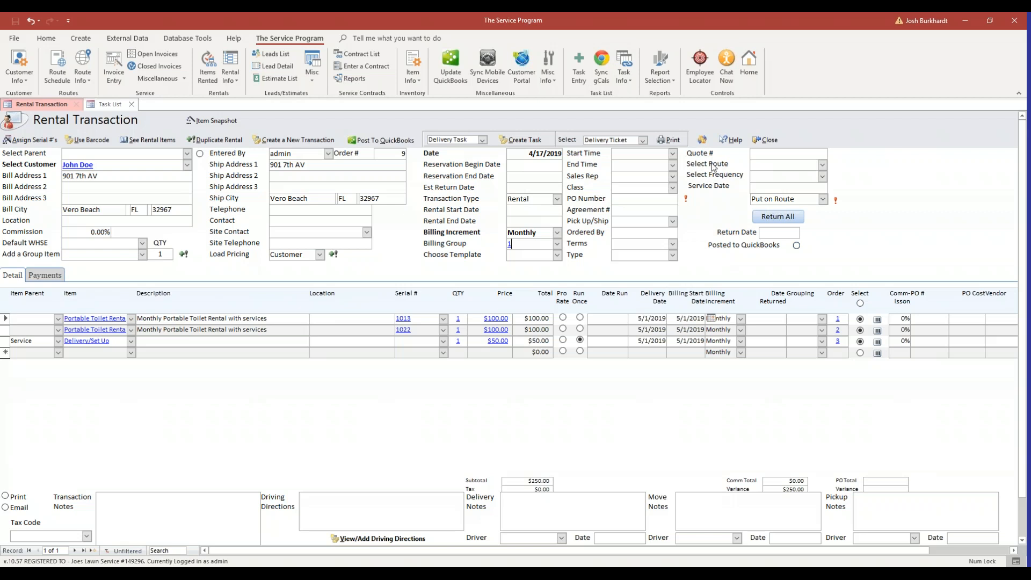
Set the rental's route to the first route, frequency Delivery, service date 5/1/2019
left_click(822, 165)
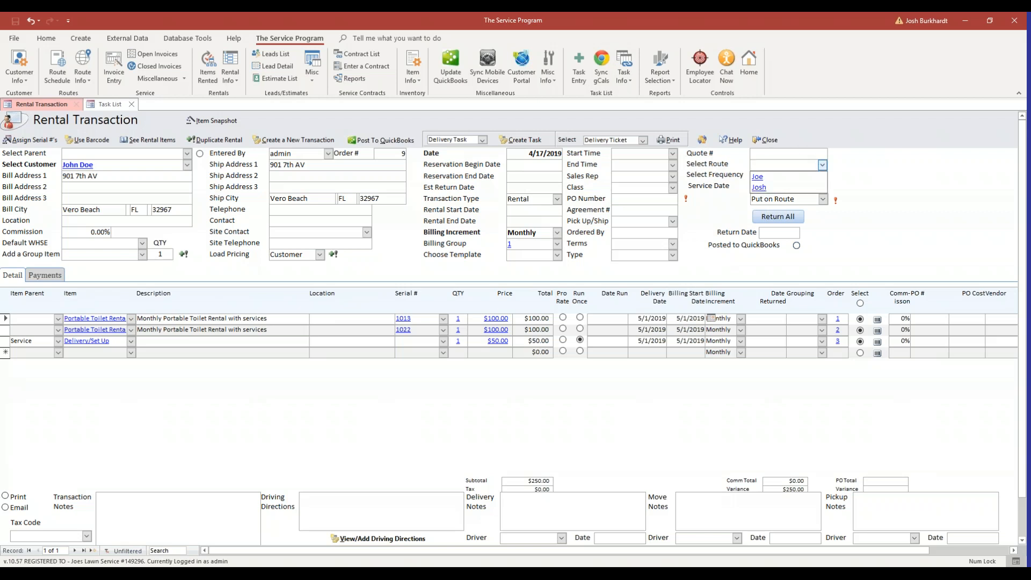
left_click(785, 177)
left_click(822, 177)
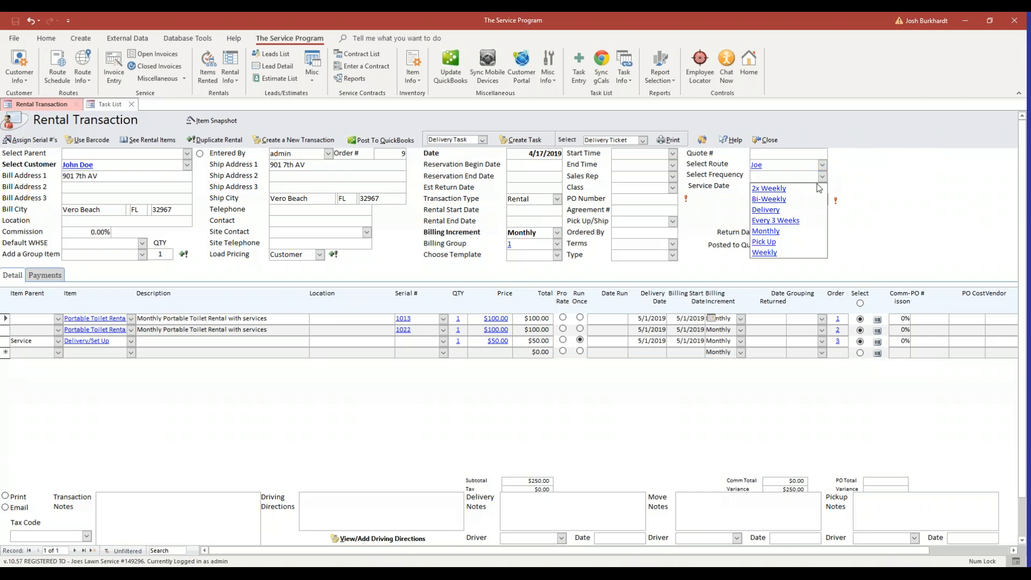
left_click(800, 210)
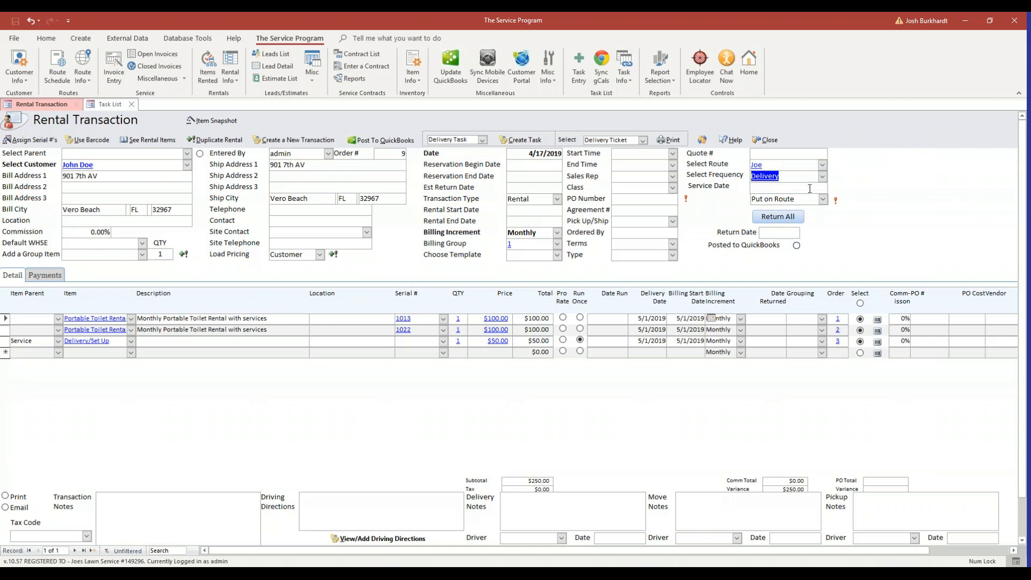
left_click(811, 186)
left_click(832, 187)
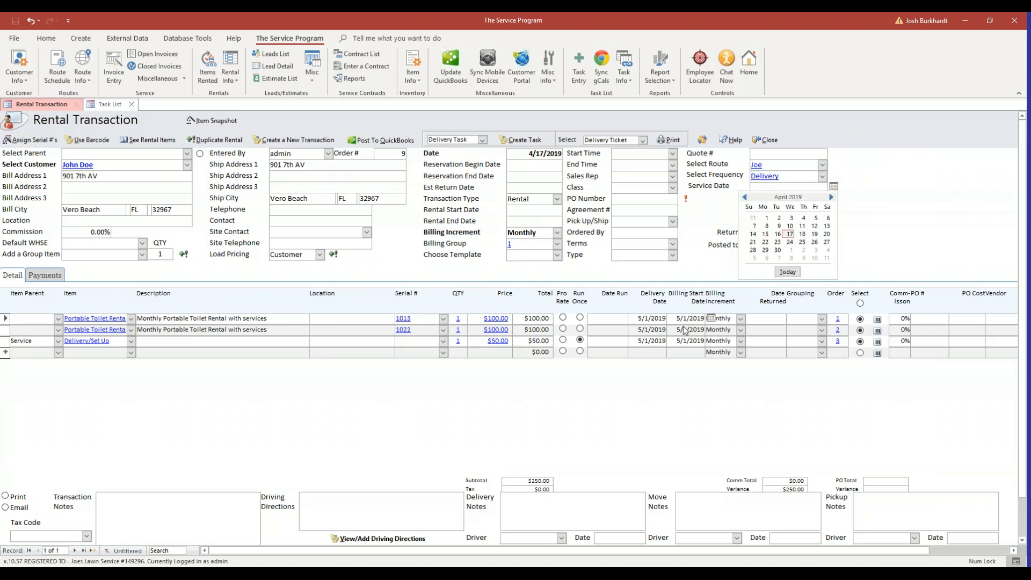
left_click(832, 197)
left_click(792, 219)
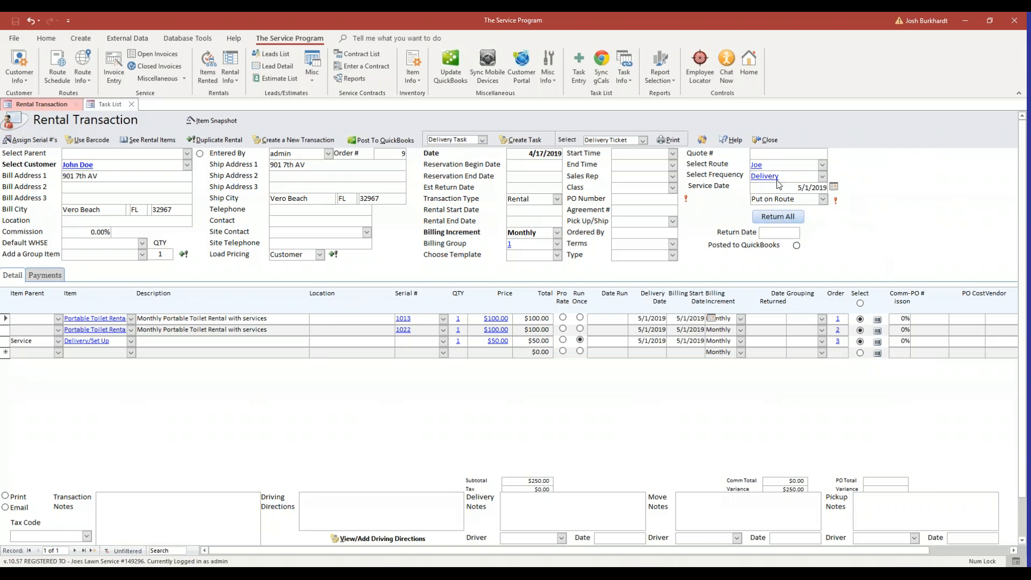
Put the customer on the route schedule, answering Yes and dismissing the confirmation
left_click(836, 202)
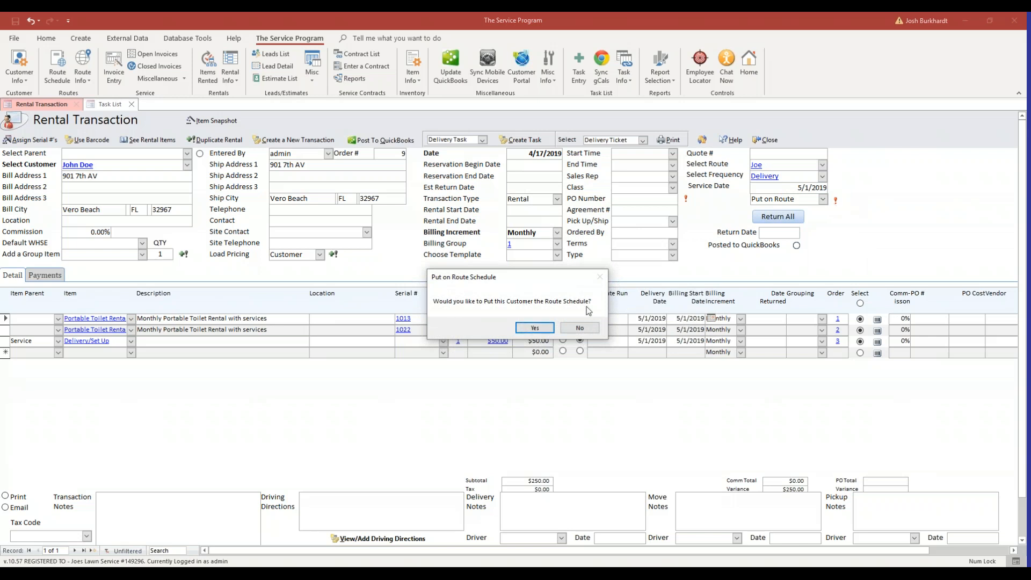
left_click(545, 329)
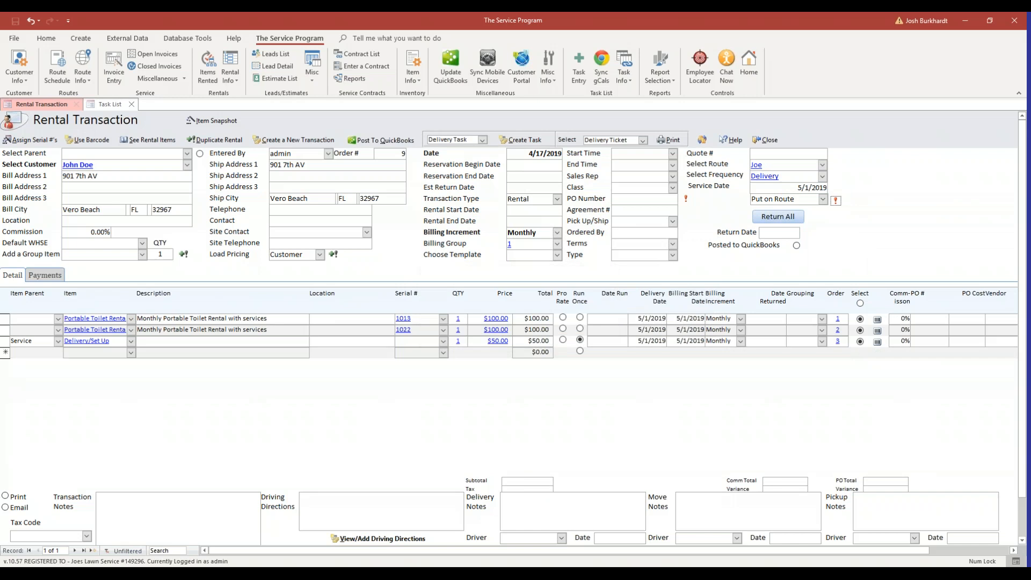
key("Return")
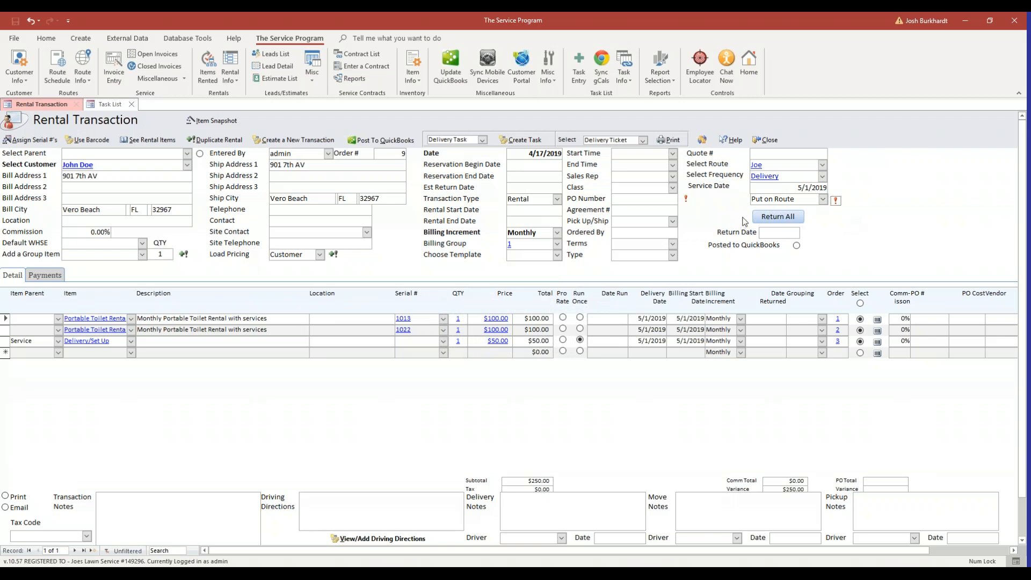
Change the route to the second route, frequency Weekly, service date 5/8/2019
left_click(822, 166)
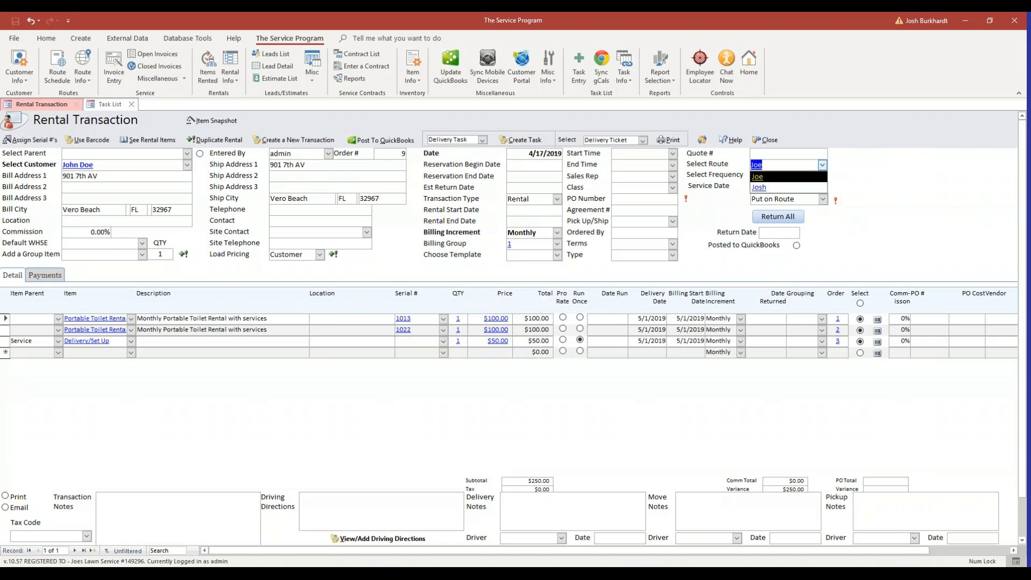
left_click(783, 188)
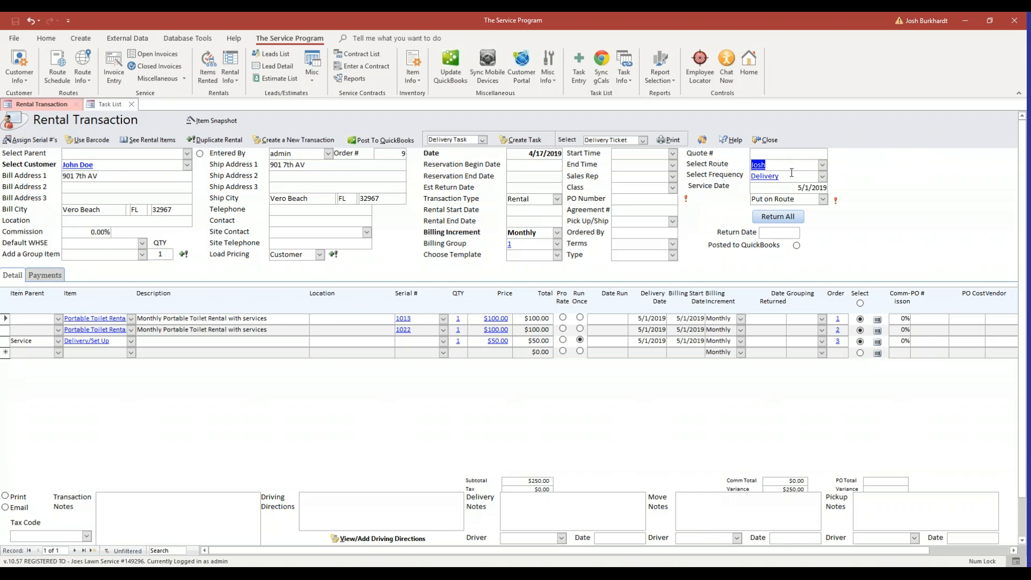
left_click(822, 176)
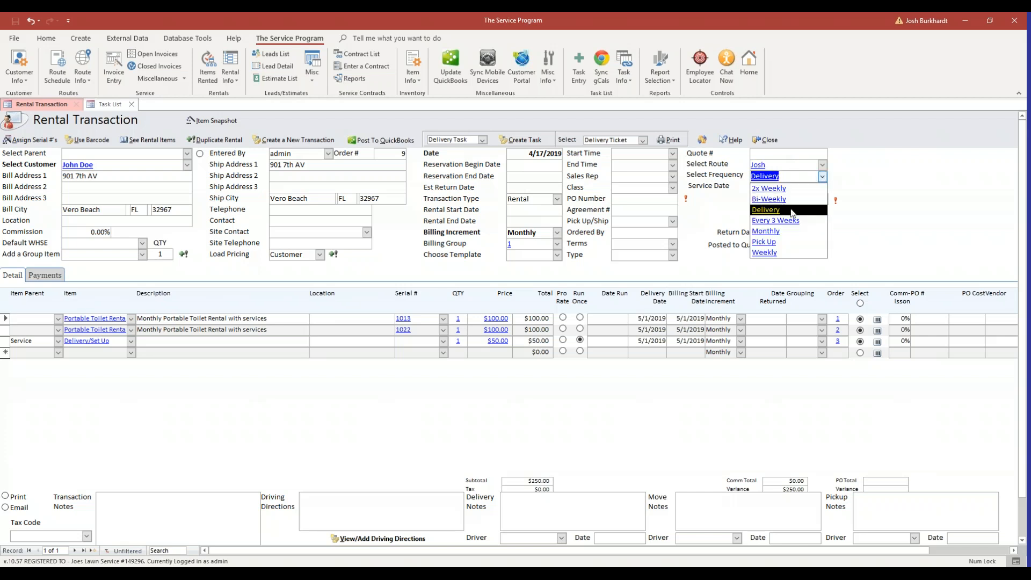
left_click(801, 251)
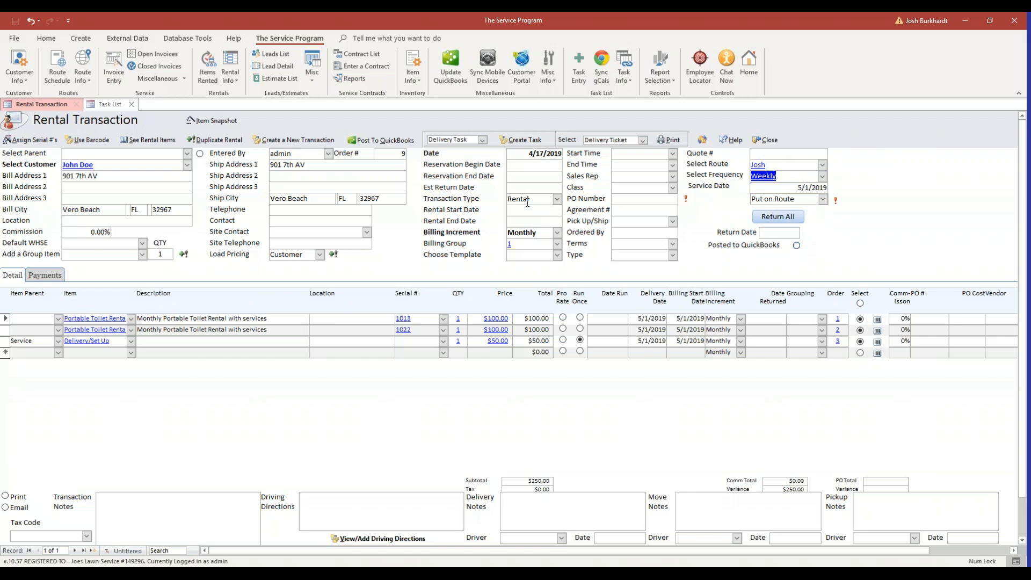
left_click(805, 188)
left_click(833, 187)
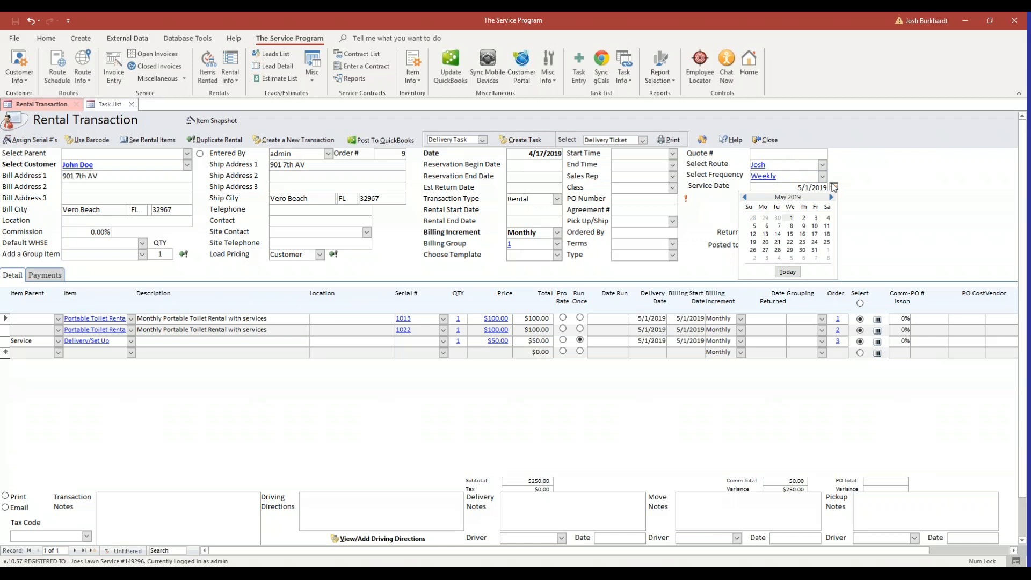
left_click(792, 226)
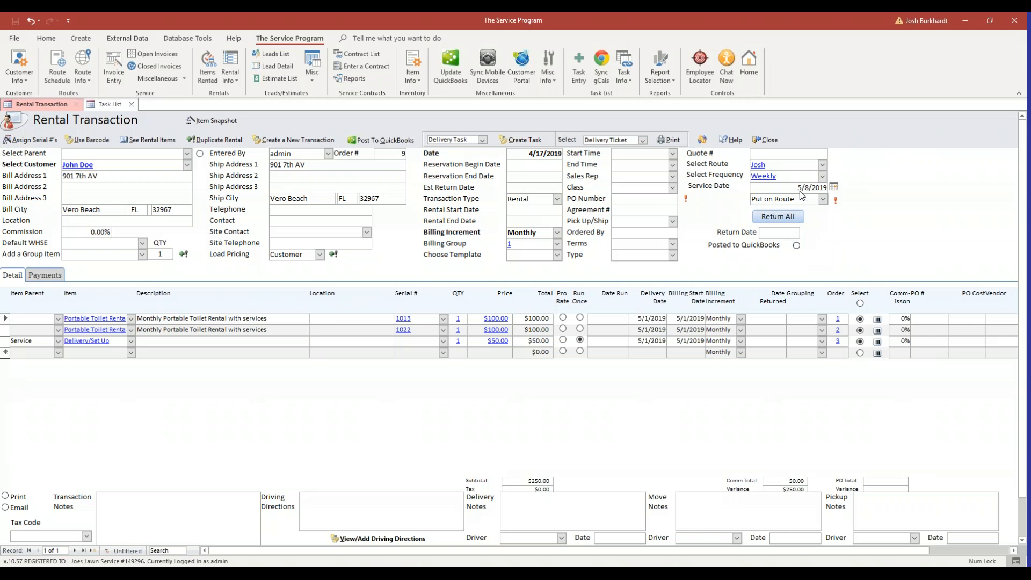
Add the weekly stop to the route schedule, confirming Yes and then OK
left_click(836, 200)
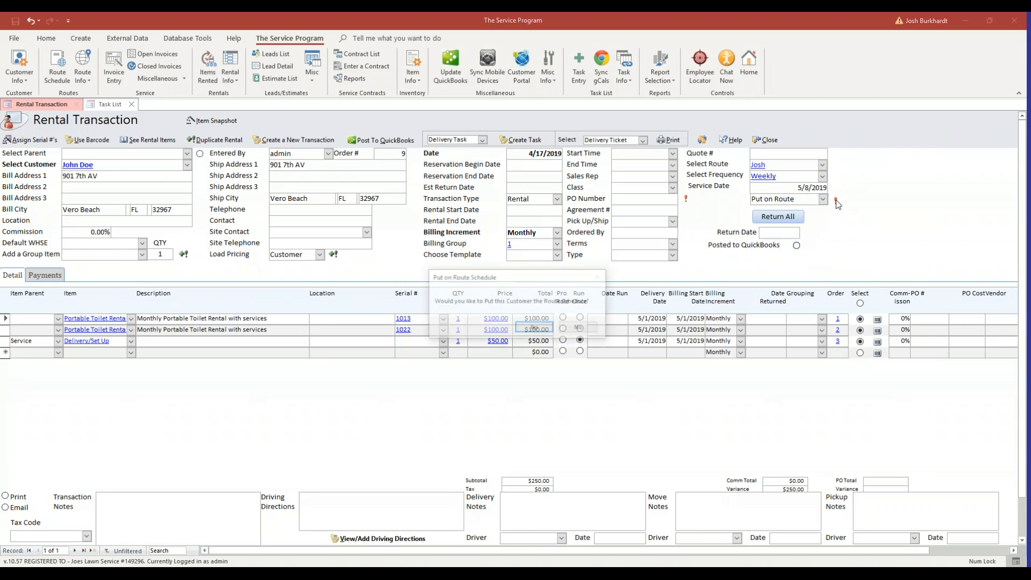
left_click(536, 328)
left_click(533, 328)
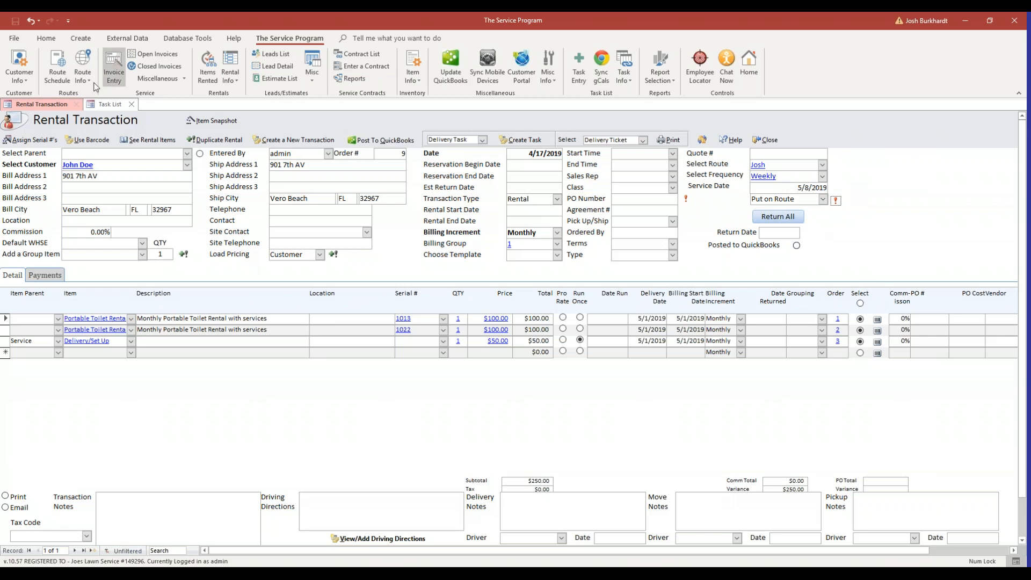
Check the Route Schedule for the 5/1 Delivery and 5/8 Weekly stops, then close the rental transaction
left_click(57, 75)
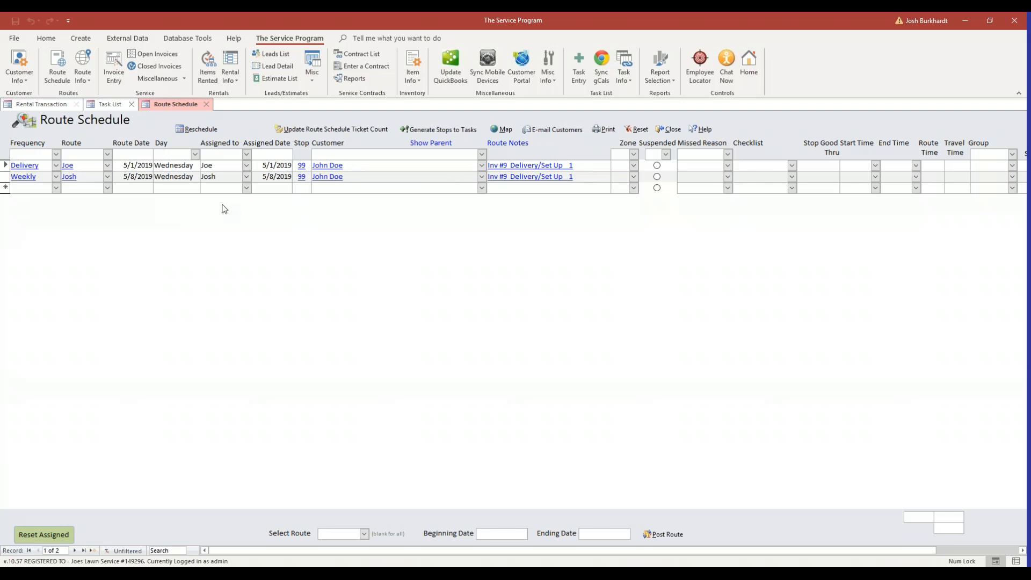
left_click(56, 104)
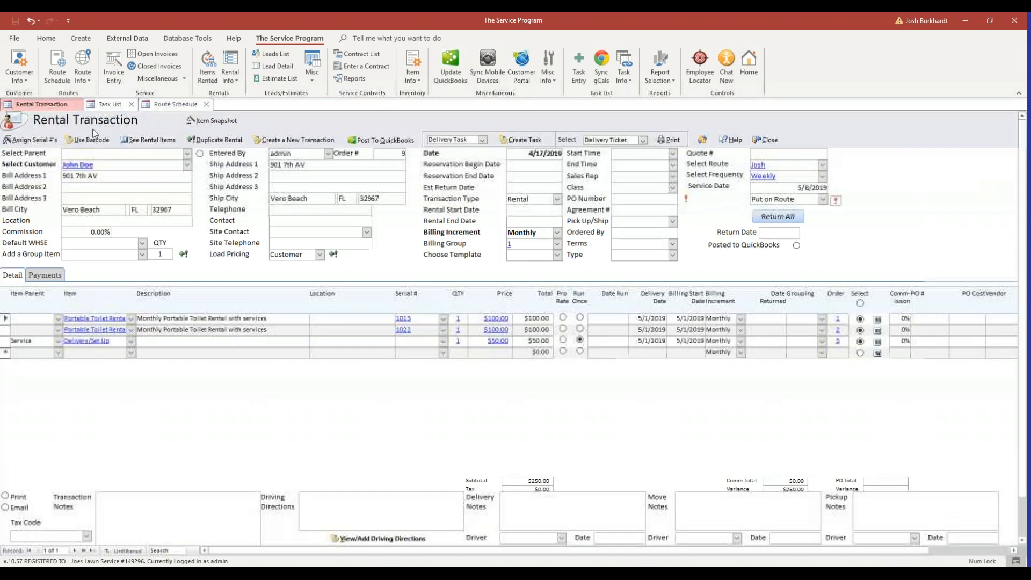
left_click(768, 141)
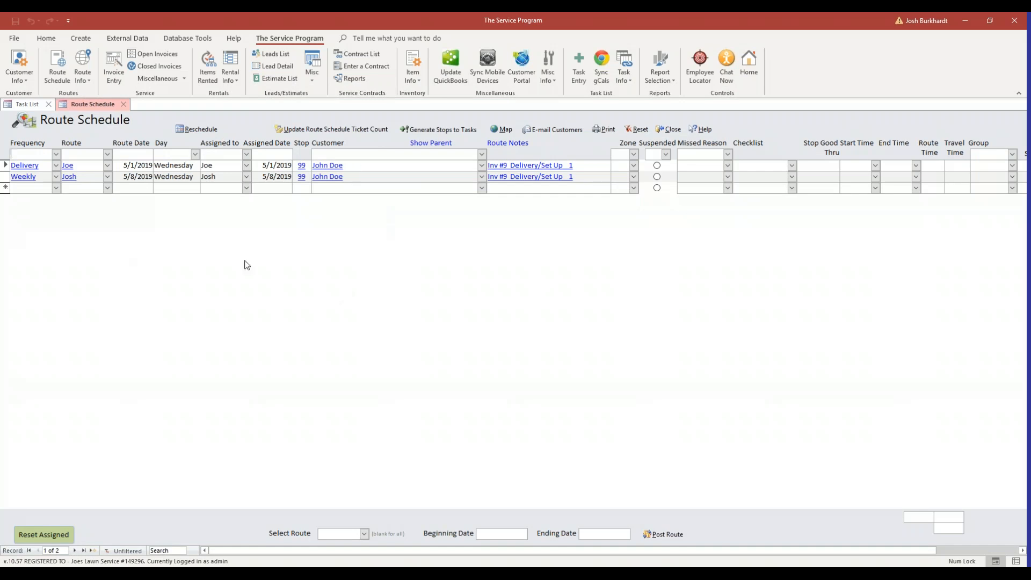
Open the Items Currently Rented list and double-click invoice 9 to reopen its rental
left_click(214, 78)
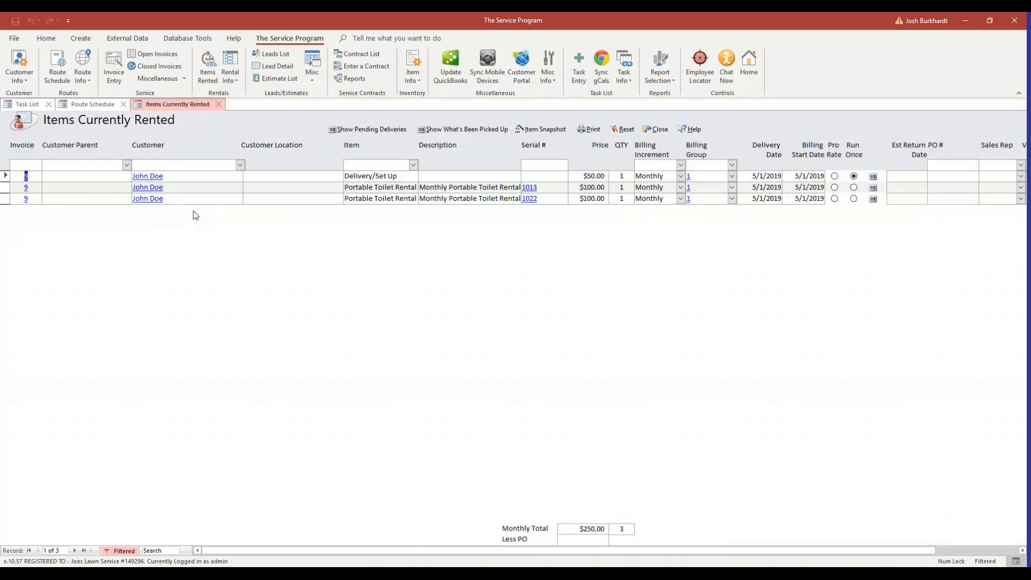
left_click(375, 188)
left_click(25, 177)
double_click(25, 176)
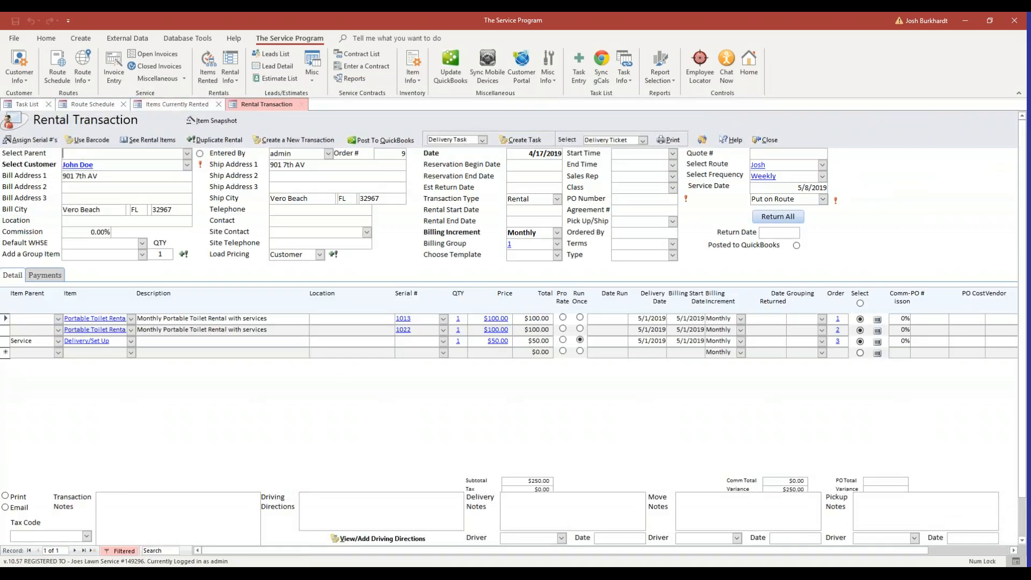